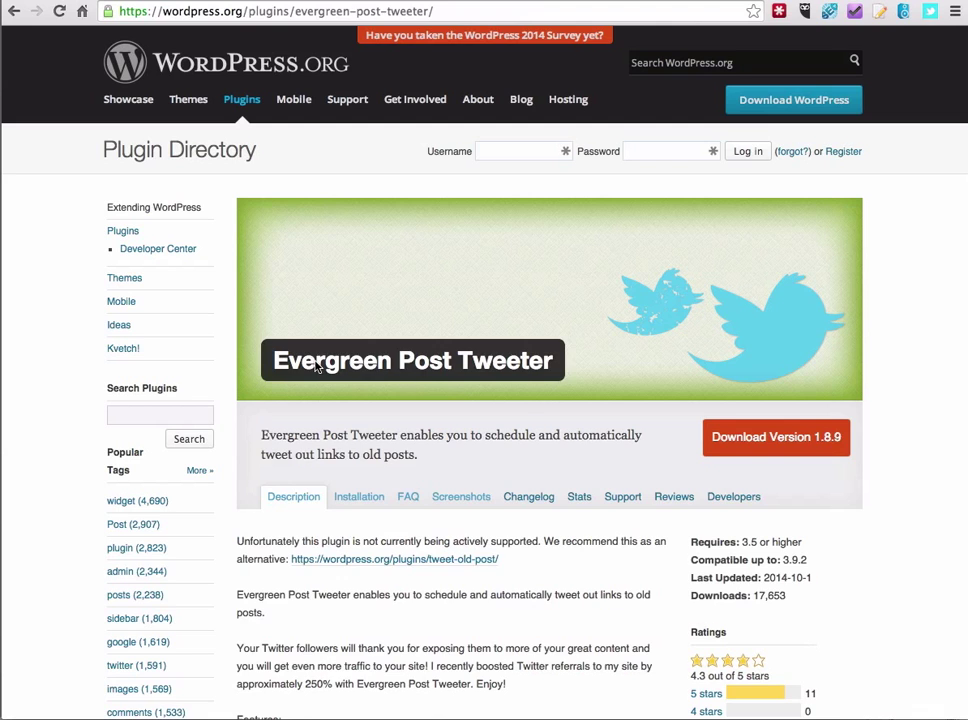
# - Copy the plugin name "Evergreen Post Tweeter" from its page in the WordPress.org plugin directory
pyautogui.tripleClick(512, 362)
pyautogui.hotkey('ctrl', 'c')
pyautogui.click(519, 414)
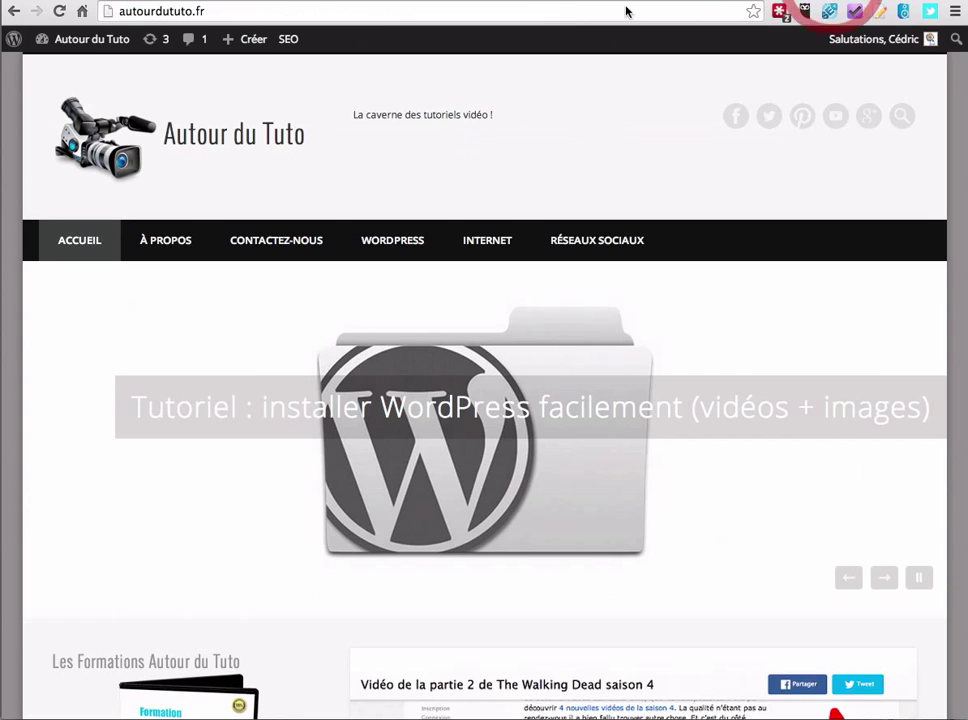
# - In the Autour du Tuto blog's WordPress administration, search the extensions available to add for "Evergreen Post Tweeter"
pyautogui.click(85, 66)
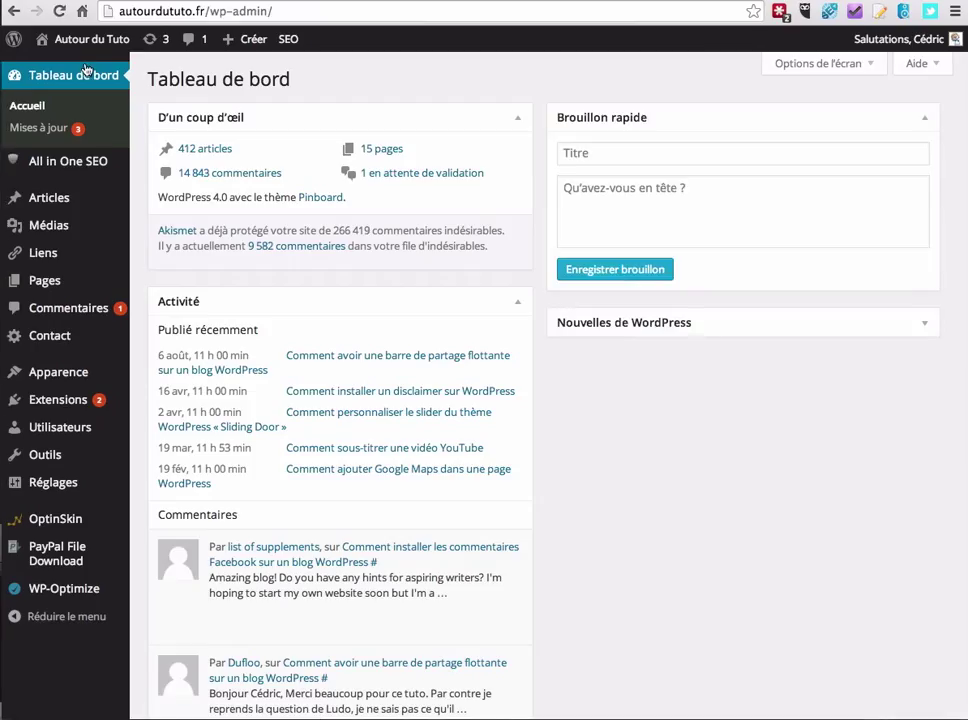
pyautogui.moveTo(97, 398)
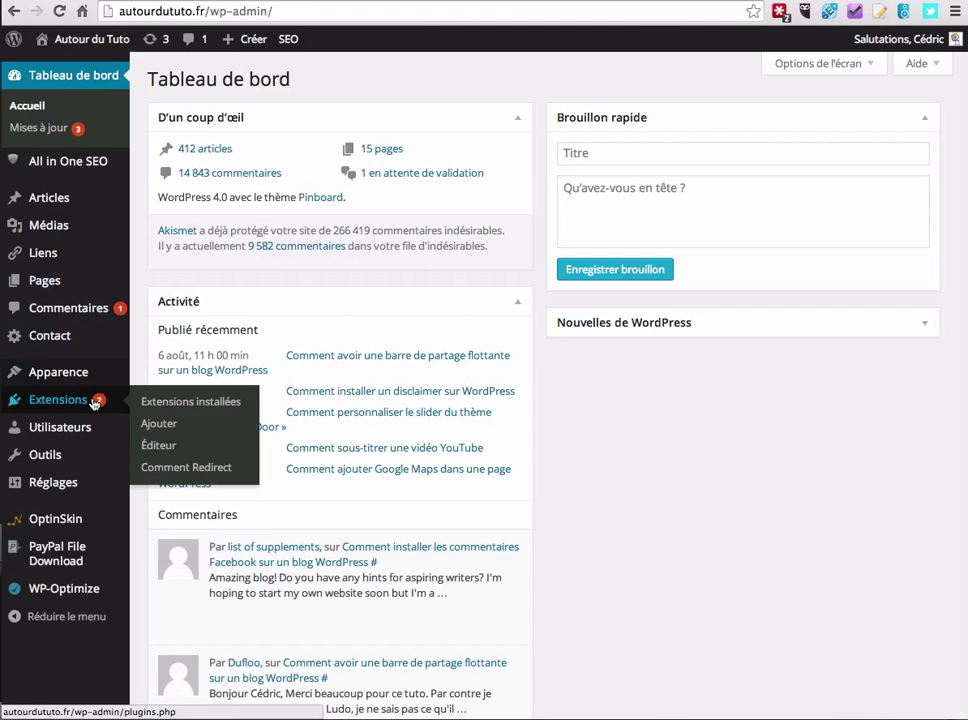
pyautogui.click(224, 428)
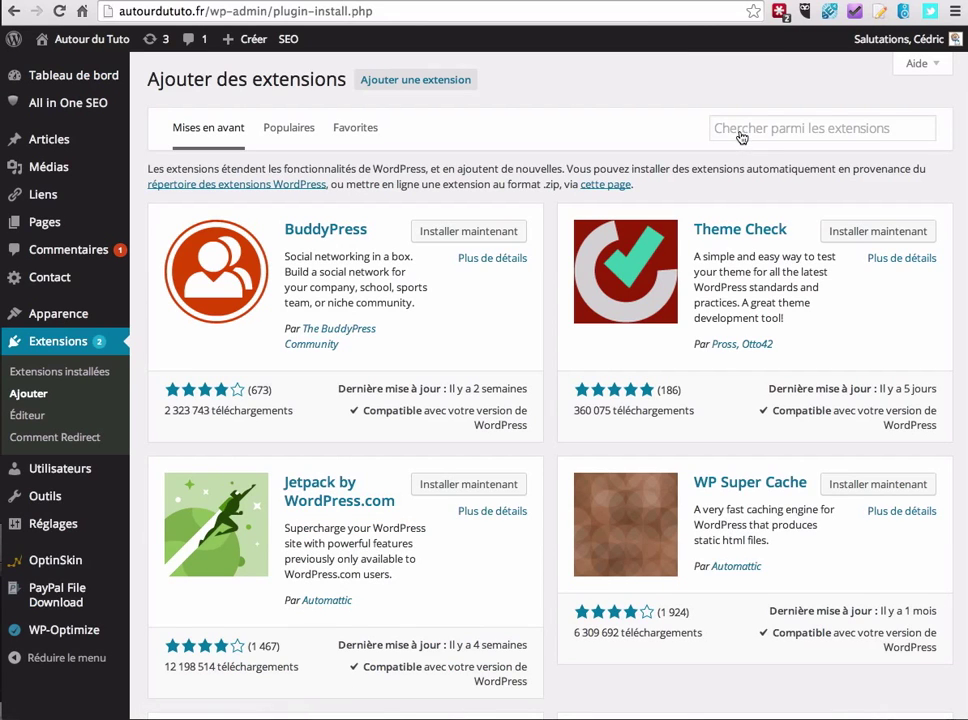
pyautogui.click(741, 137)
pyautogui.hotkey('ctrl', 'v')
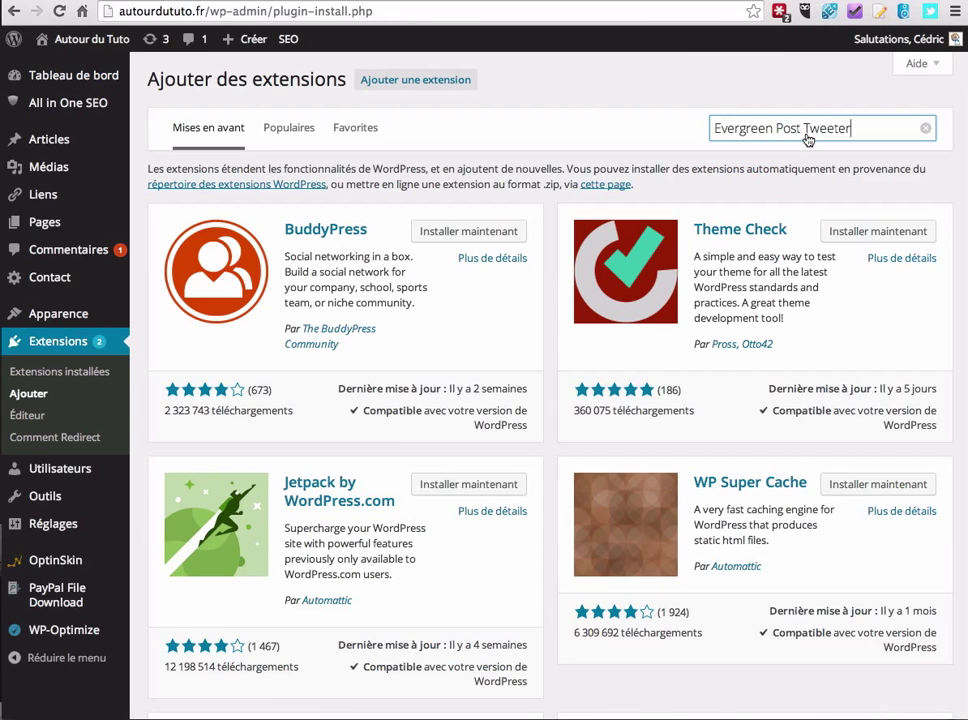
pyautogui.press('Return')
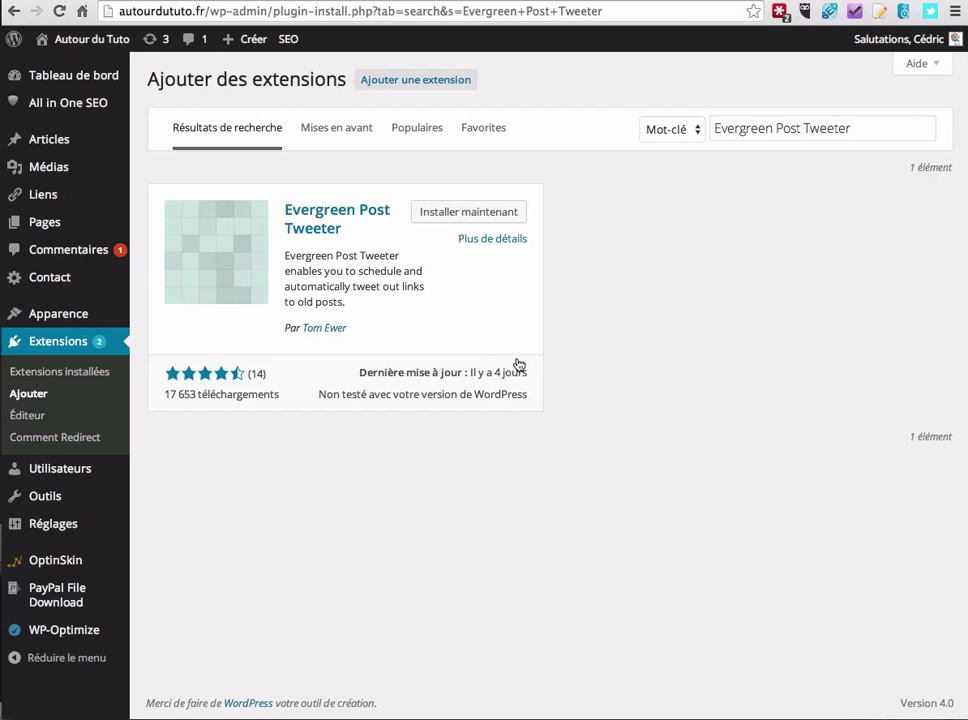
# - Install the Evergreen Post Tweeter extension, confirm the installation and activate it
pyautogui.click(446, 211)
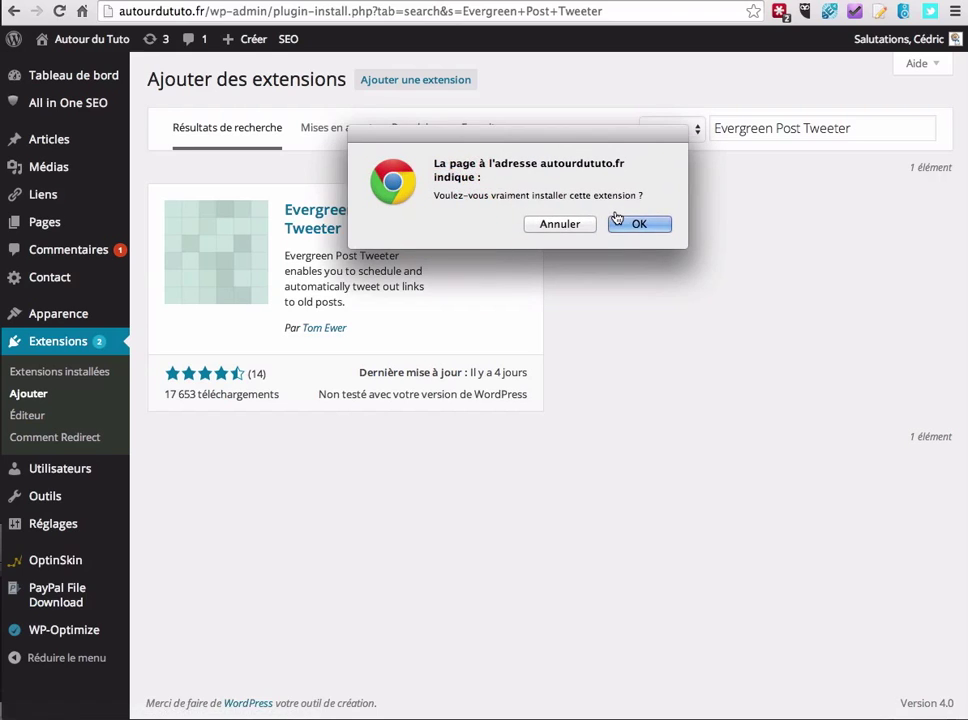
pyautogui.click(639, 222)
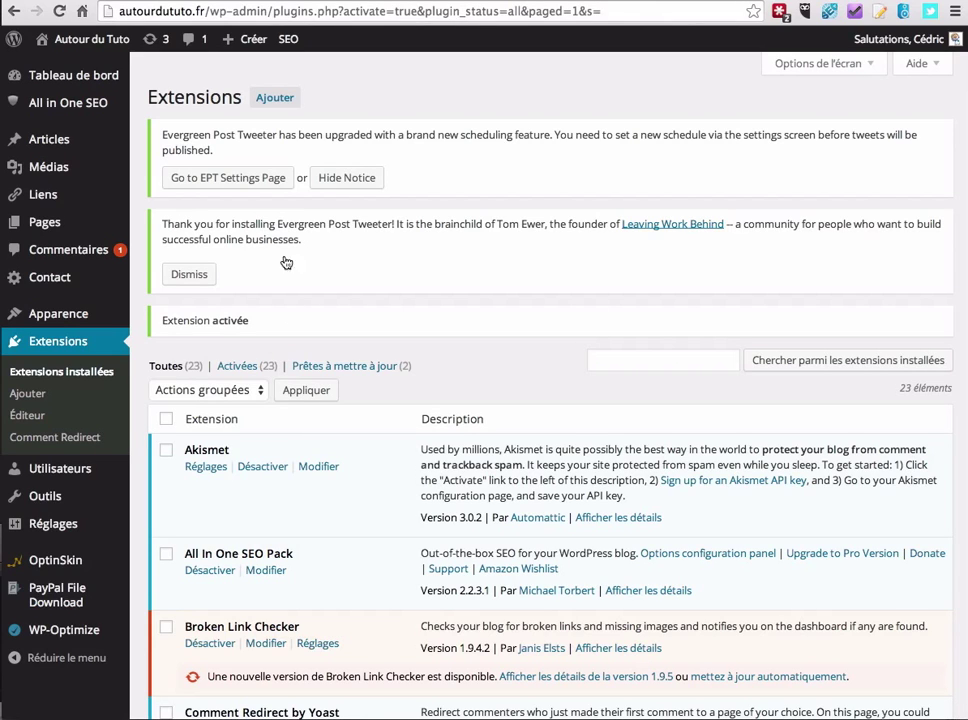
# - Open the Evergreen Post Tweeter settings and authorize the plugin to use the blog's Twitter account
pyautogui.click(217, 184)
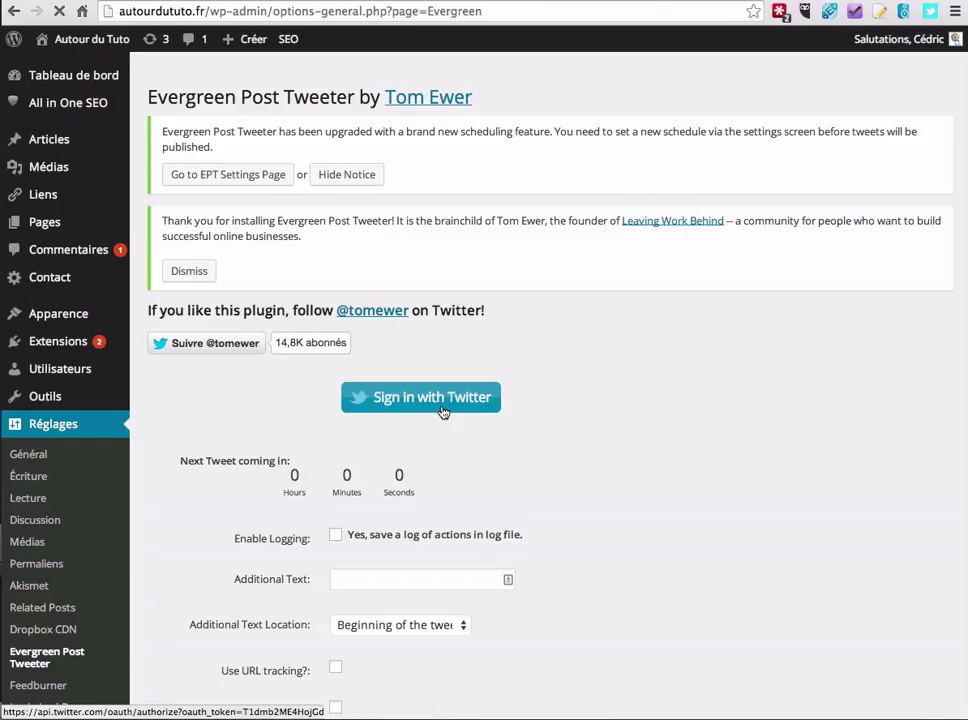
pyautogui.click(443, 412)
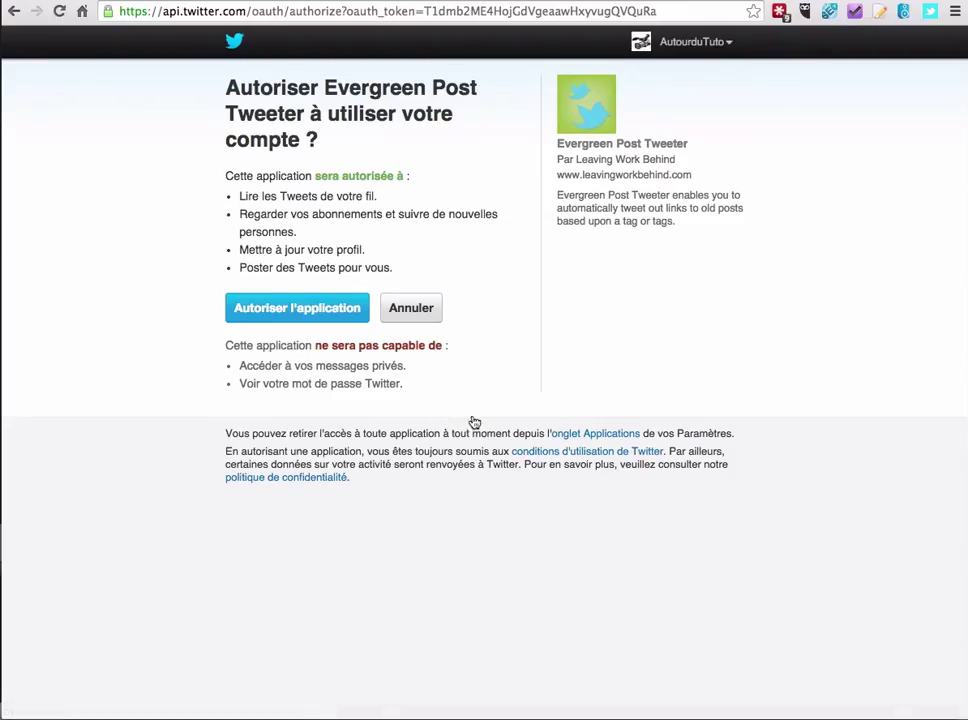
pyautogui.click(300, 310)
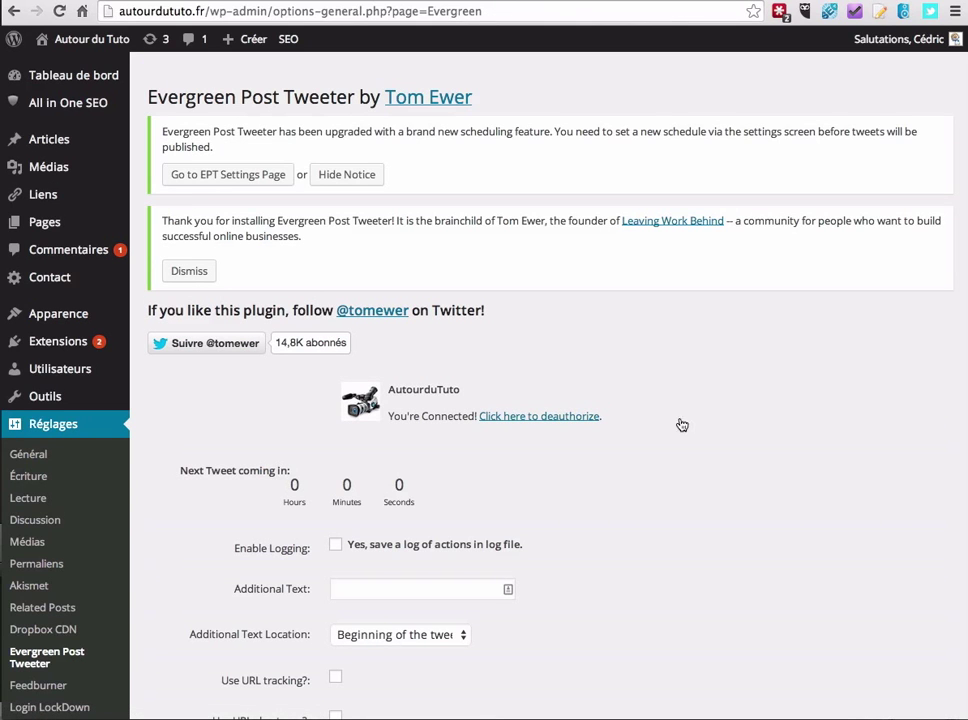
# - Set the tweets' additional text to "[Archive]", keeping its location at the beginning of the tweet
pyautogui.scroll(-5, 670, 320)
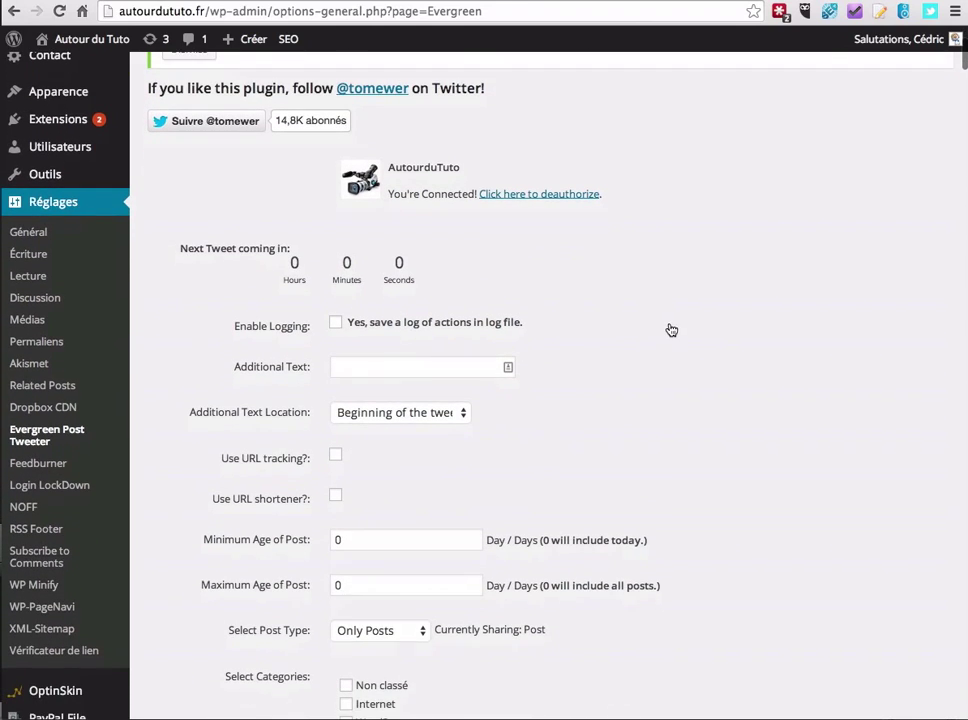
pyautogui.scroll(-3, 650, 400)
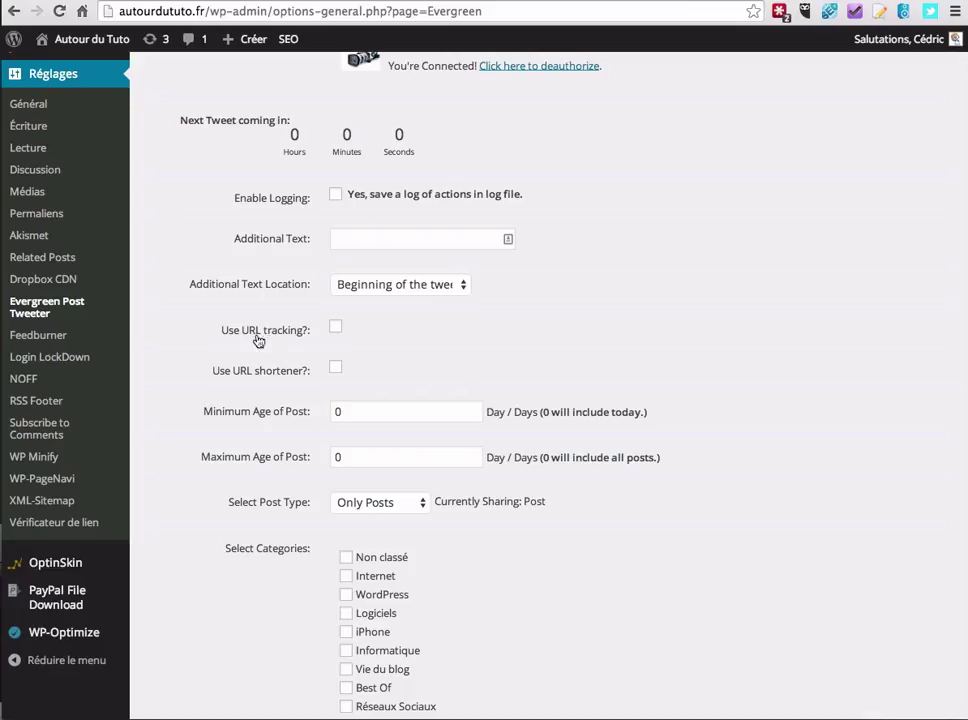
pyautogui.scroll(1, 258, 337)
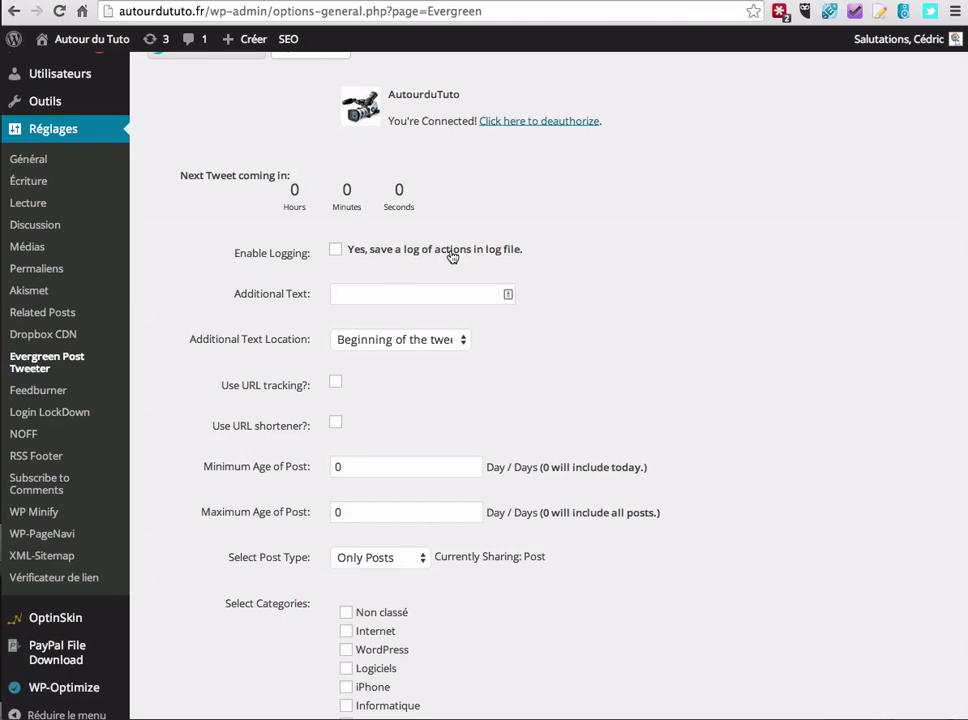
pyautogui.click(361, 297)
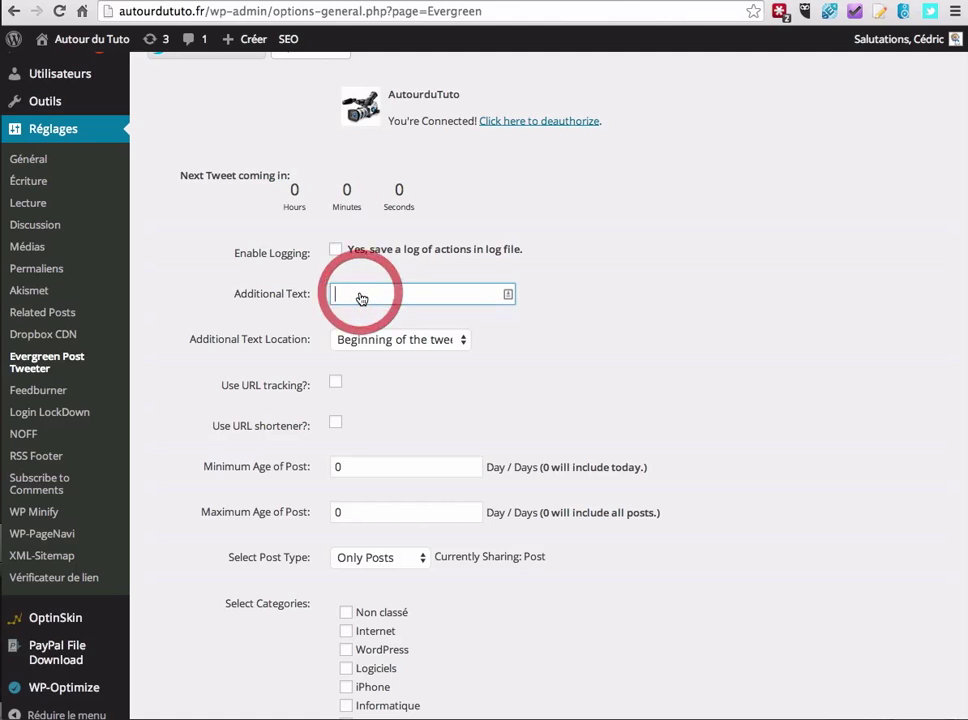
pyautogui.click(376, 340)
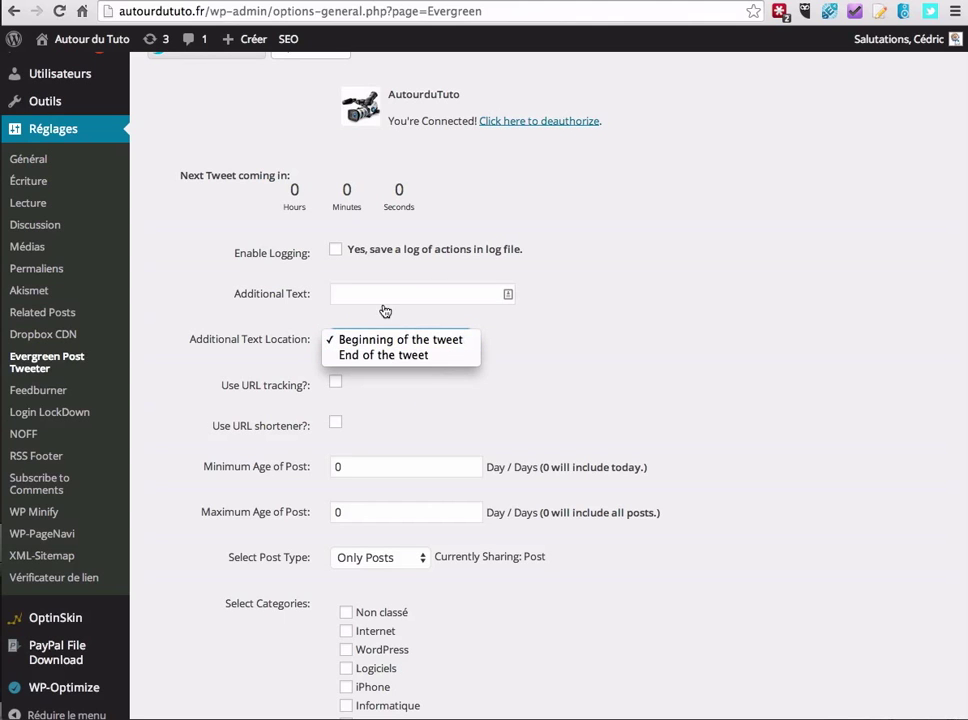
pyautogui.click(346, 314)
pyautogui.click(344, 294)
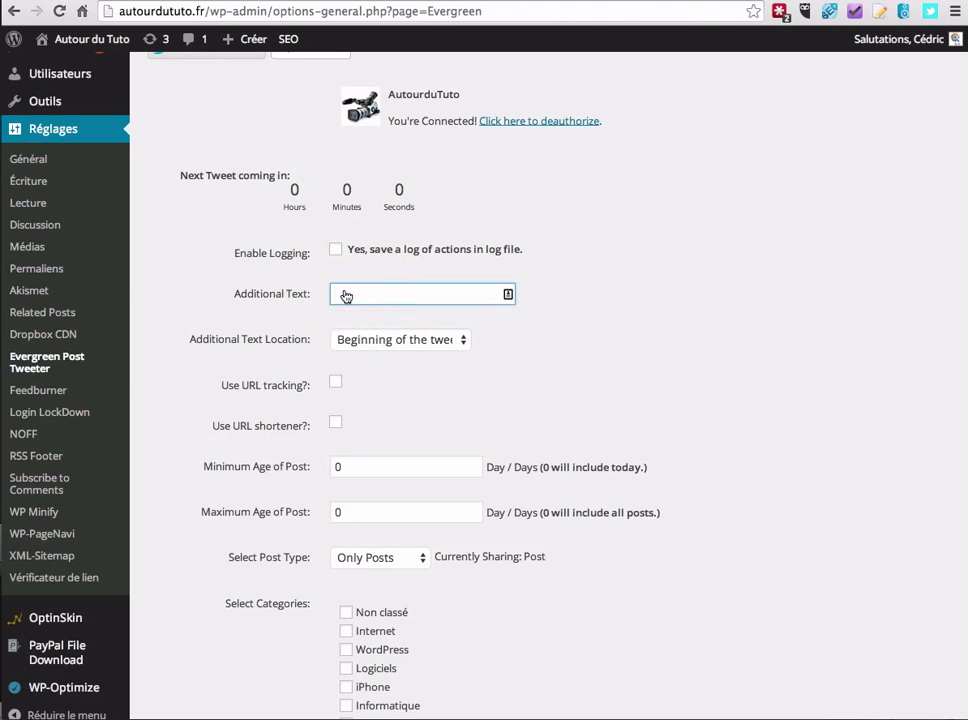
pyautogui.write('[Archive]')
# - Enable the URL shortener with is.gd as the service, with URL tracking switched off
pyautogui.scroll(-2, 280, 310)
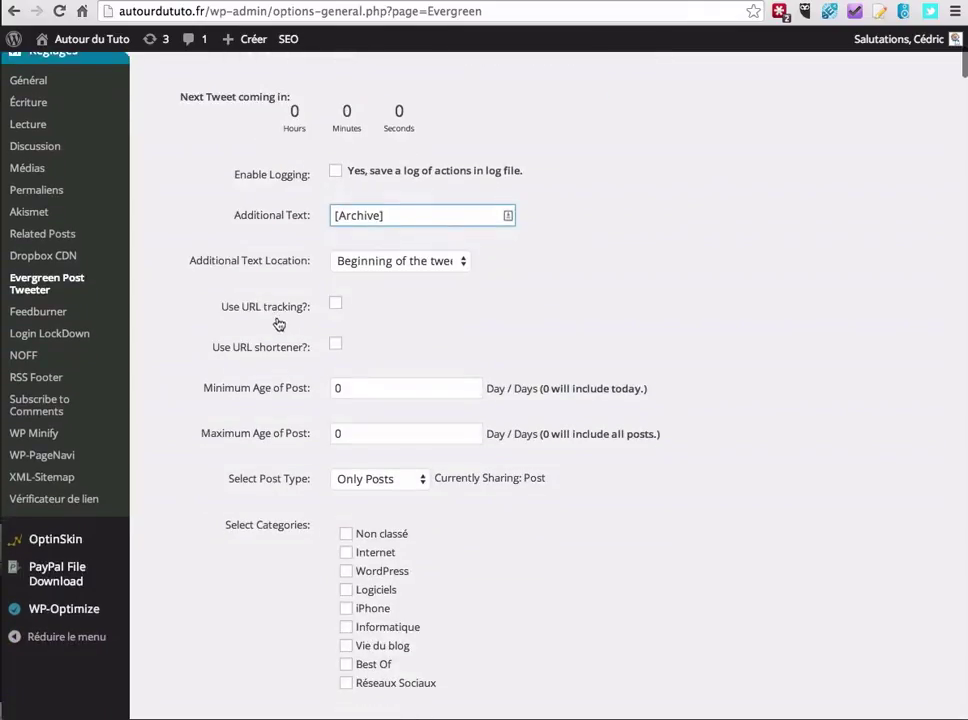
pyautogui.click(337, 307)
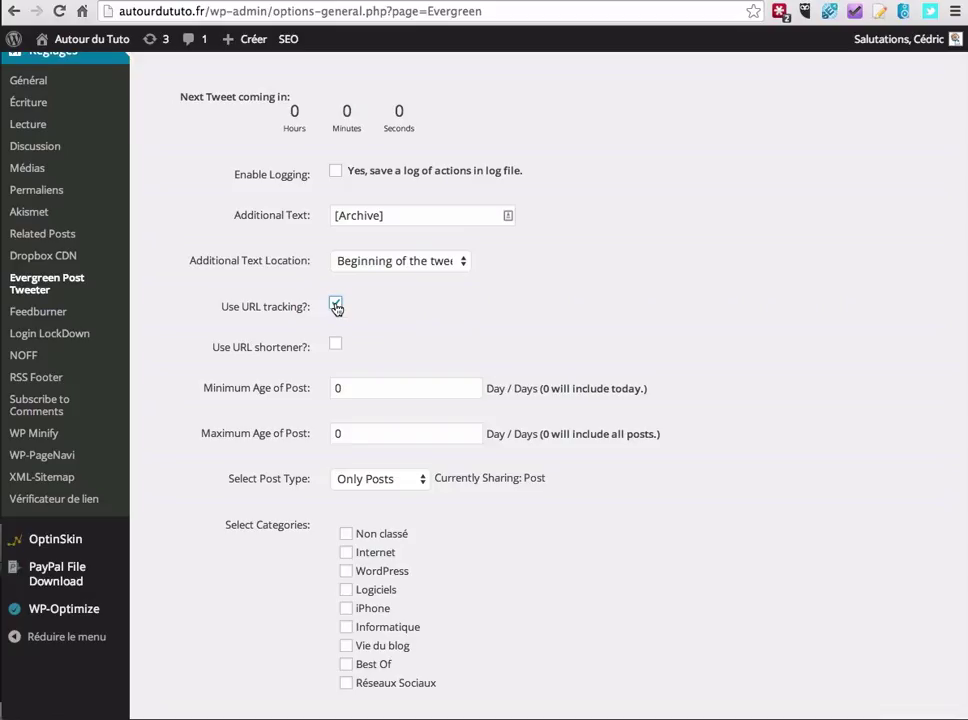
pyautogui.click(336, 306)
pyautogui.click(337, 344)
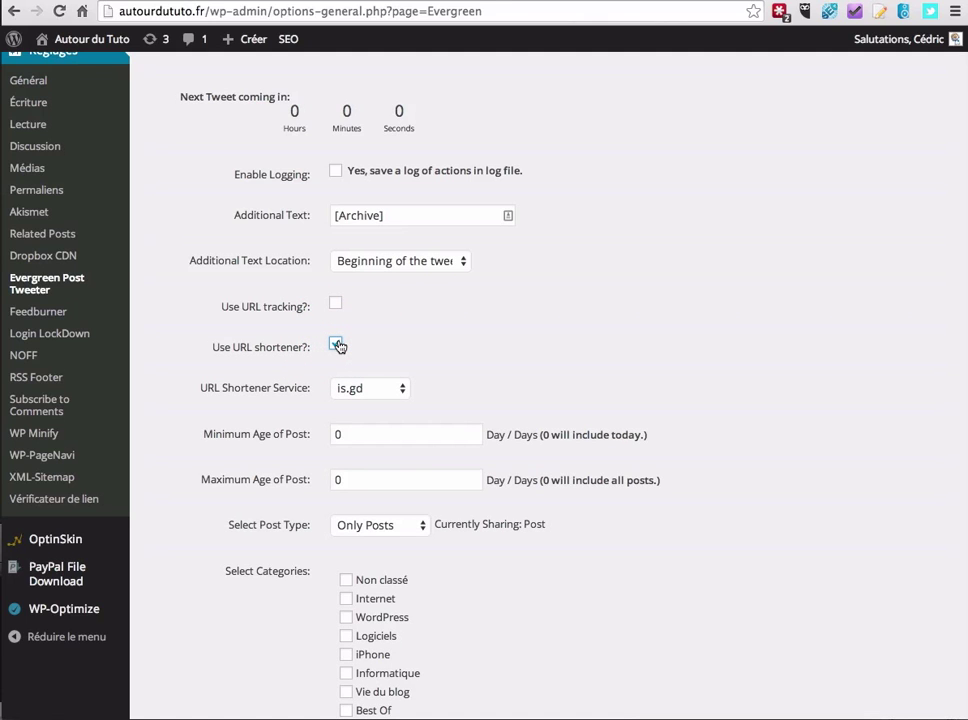
pyautogui.click(368, 388)
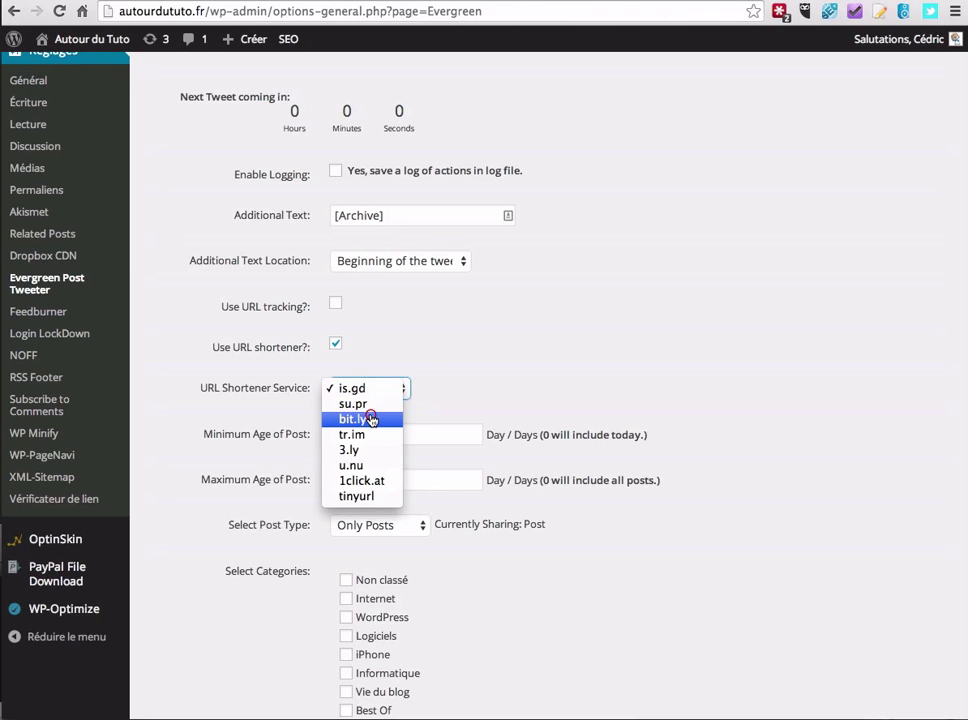
pyautogui.click(369, 420)
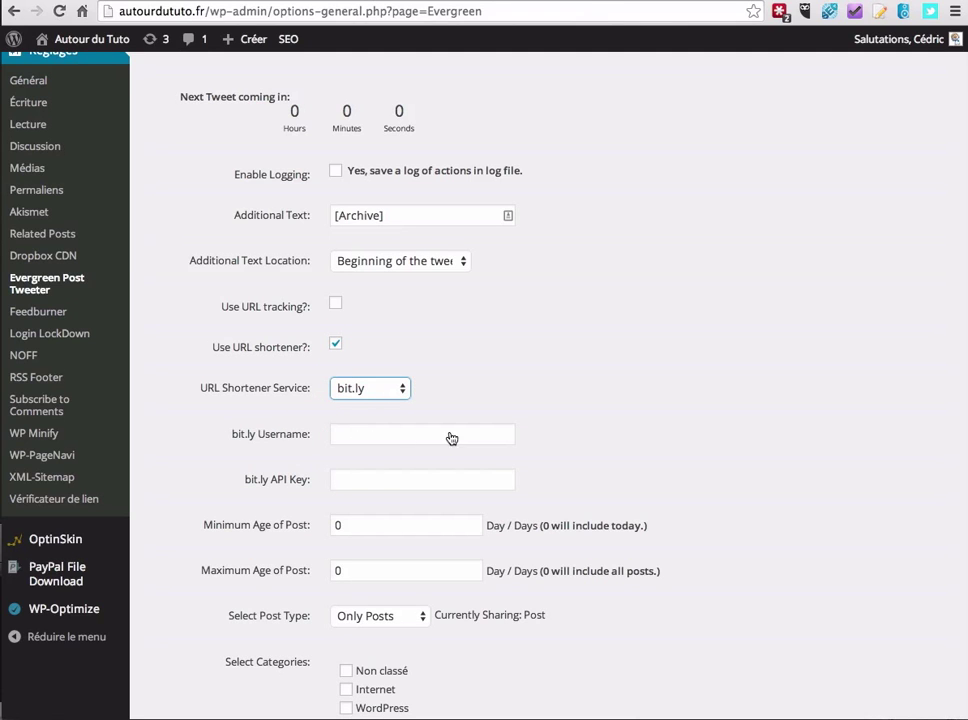
pyautogui.click(371, 389)
pyautogui.click(365, 359)
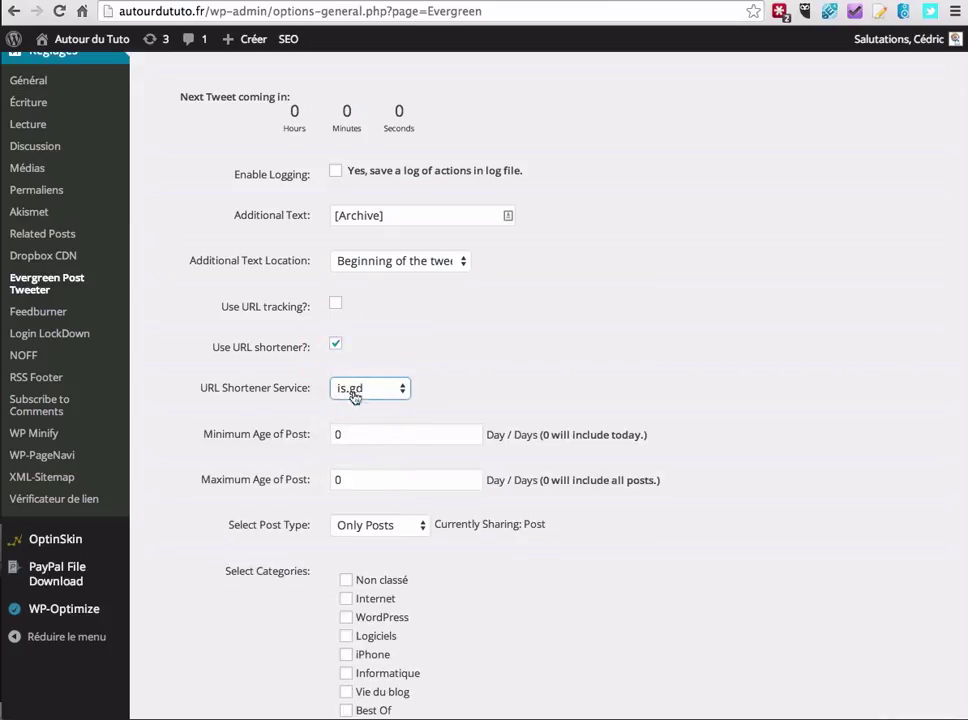
# - Examine the minimum and maximum post age settings and the choices available for the post type
pyautogui.scroll(-1, 285, 393)
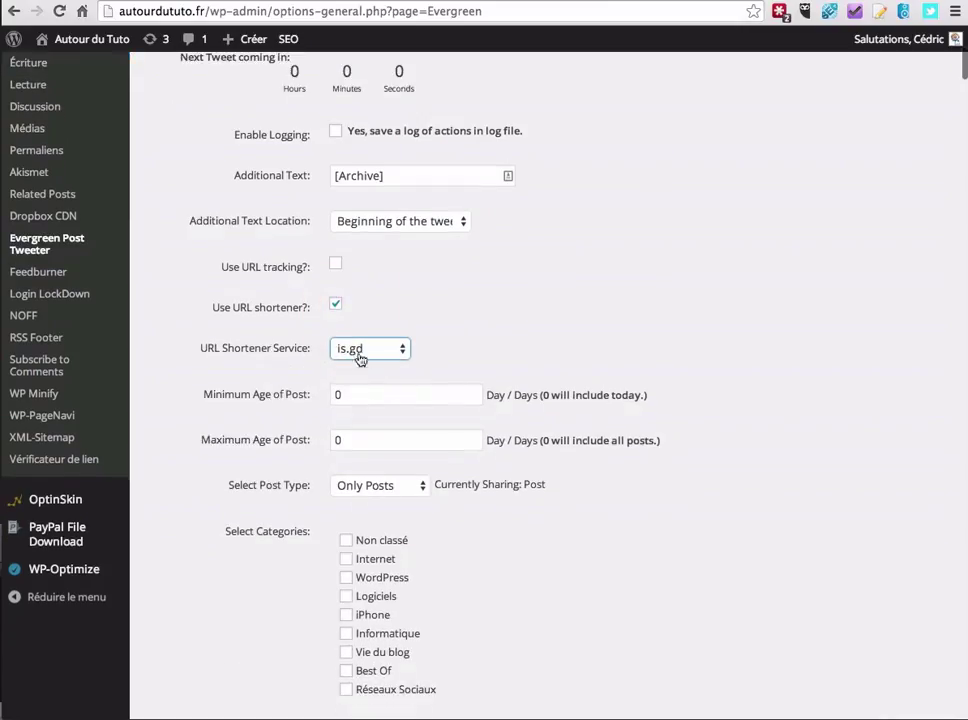
pyautogui.scroll(-2, 267, 368)
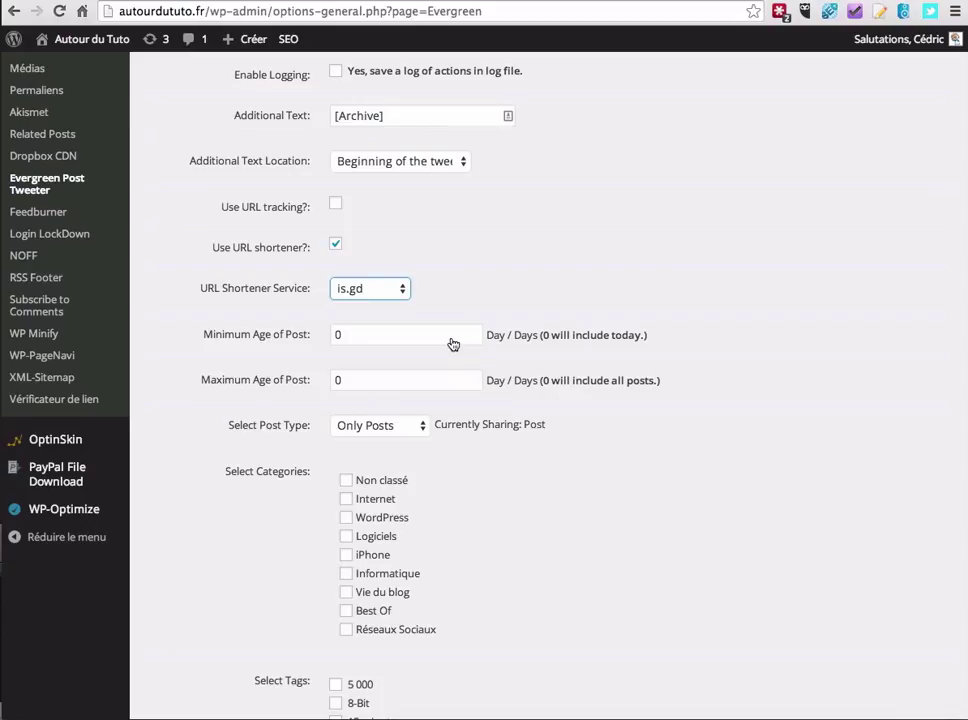
pyautogui.doubleClick(378, 342)
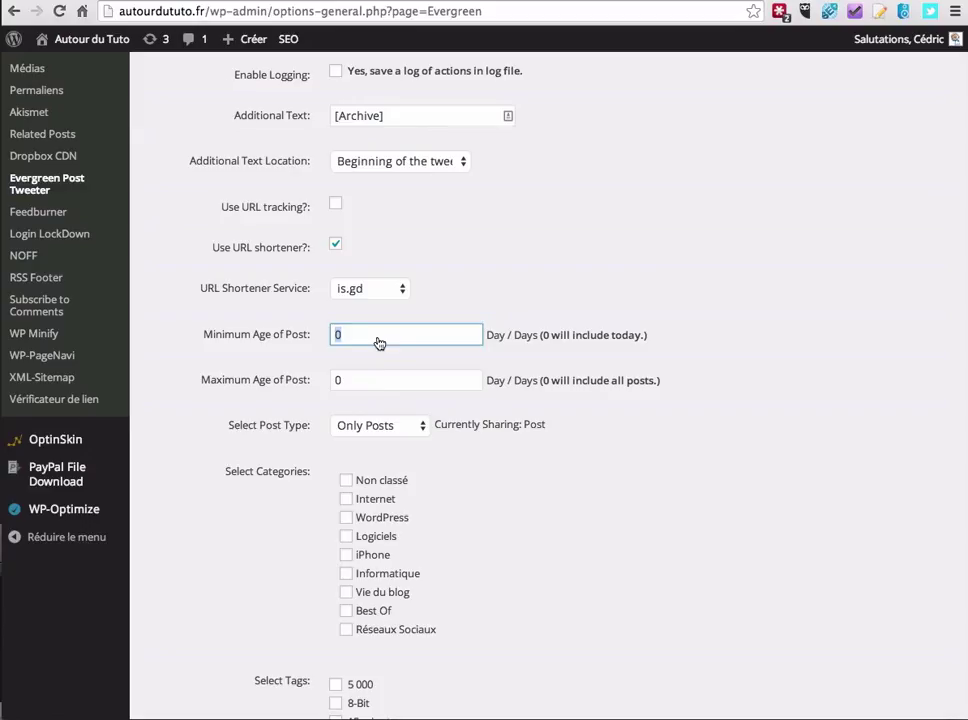
pyautogui.click(380, 383)
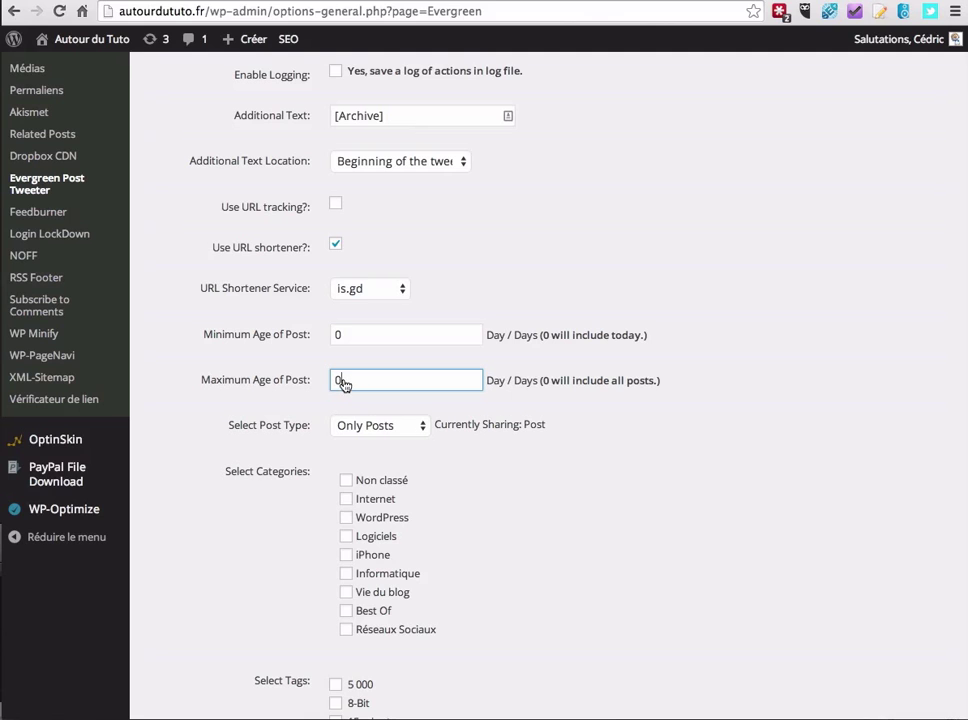
pyautogui.scroll(-1, 367, 385)
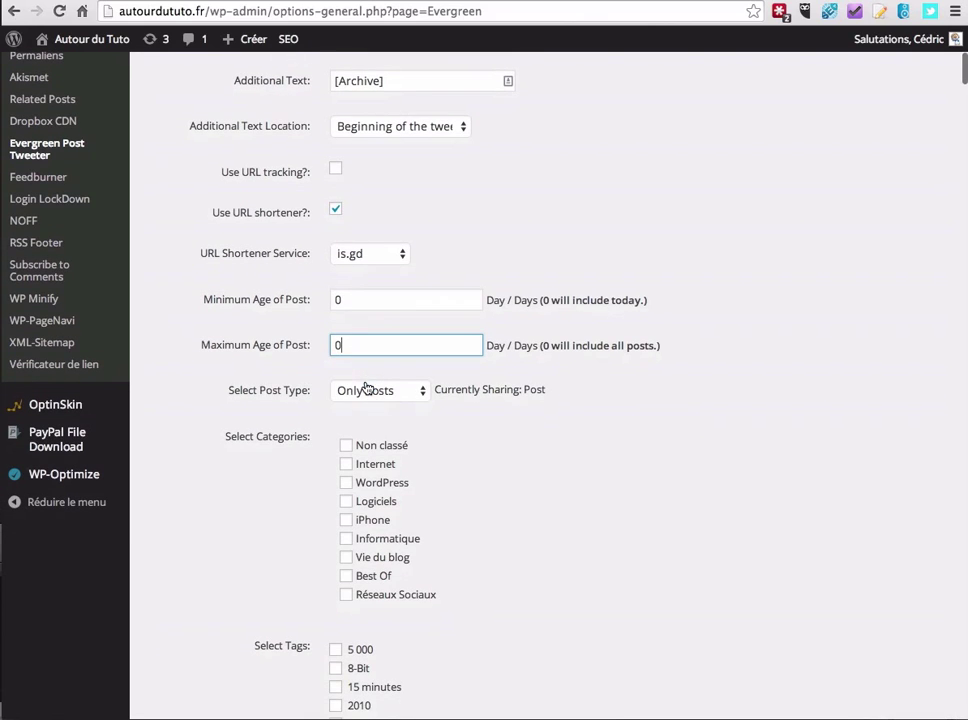
pyautogui.scroll(-1, 367, 356)
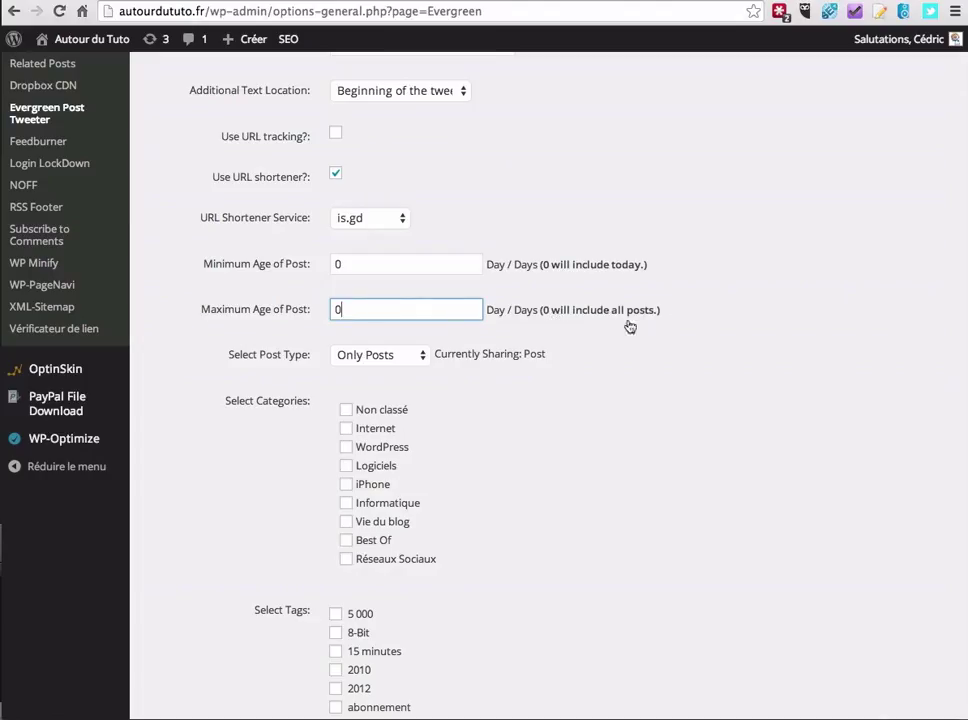
pyautogui.scroll(-2, 500, 317)
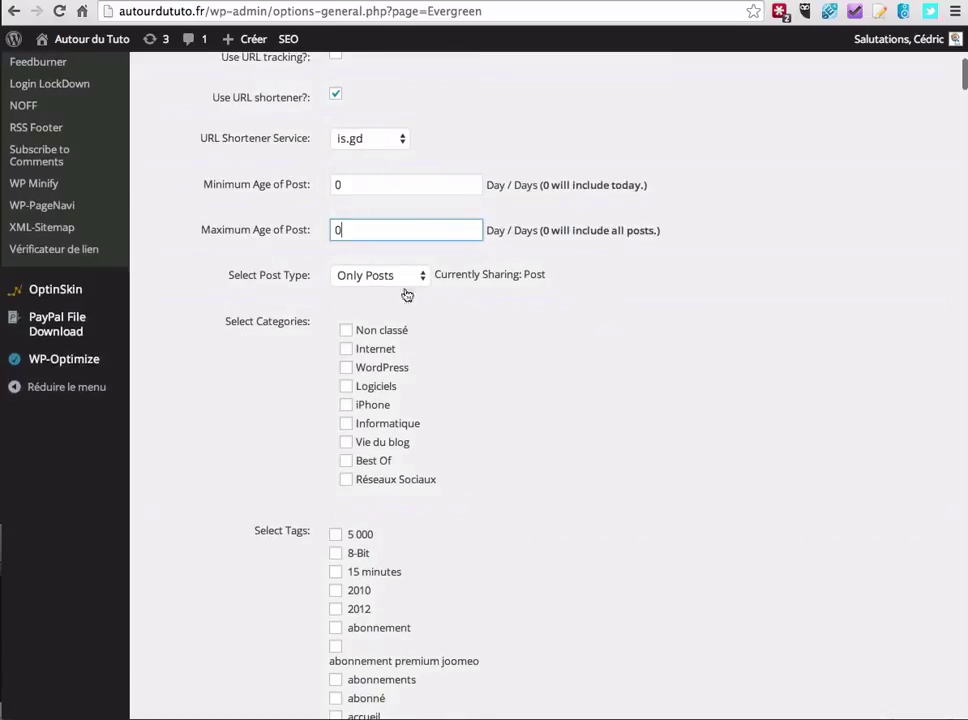
pyautogui.click(383, 277)
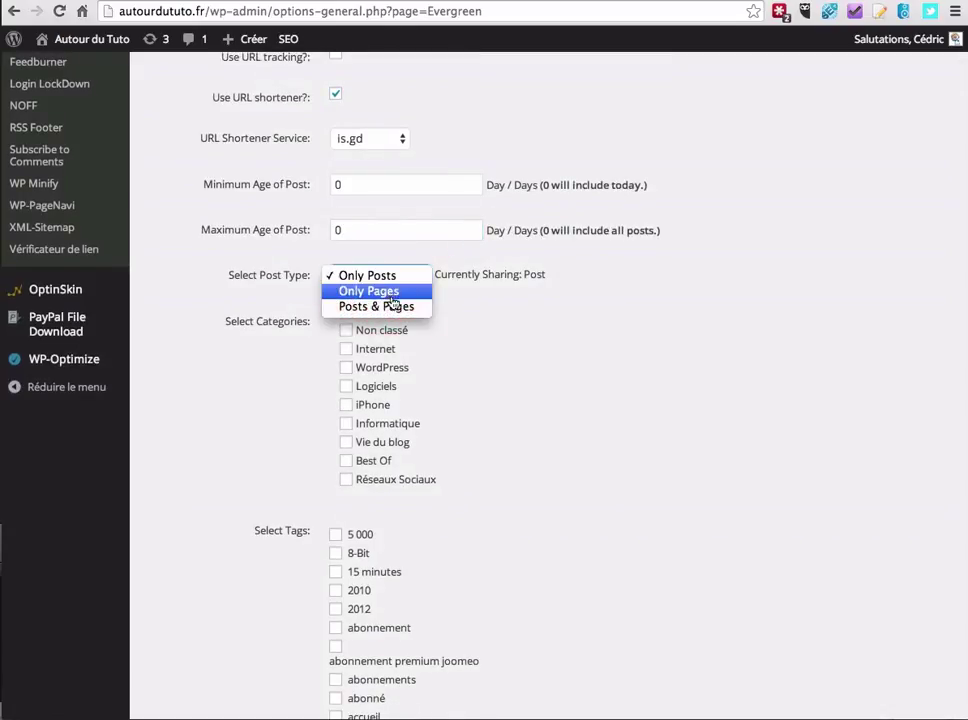
pyautogui.click(508, 276)
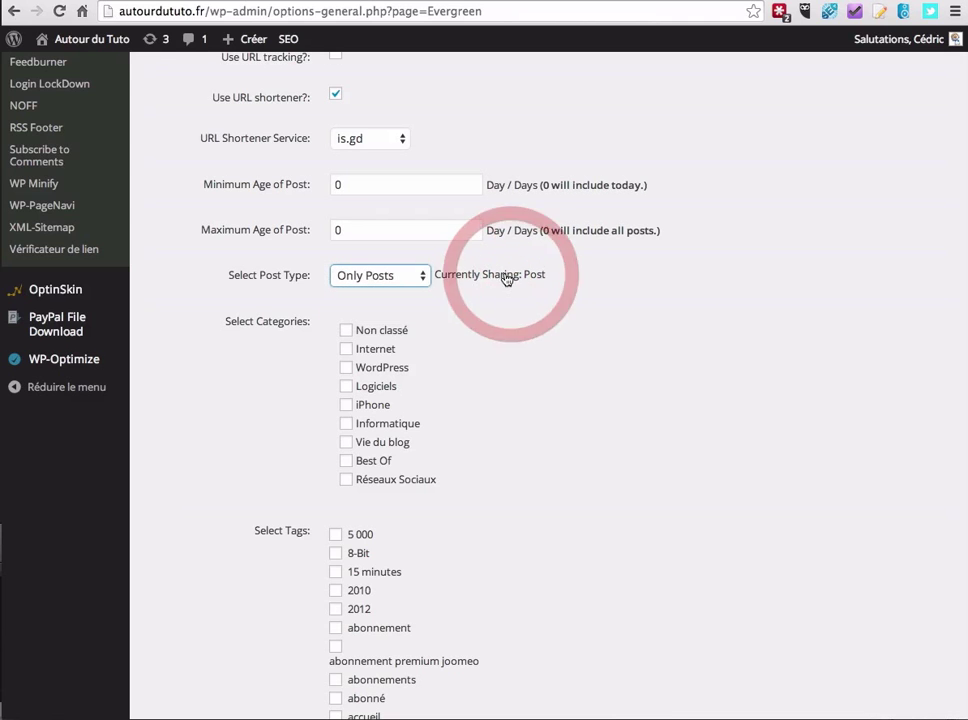
# - Examine the category and tag filters that can restrict which posts get tweeted, down to the tweet schedule
pyautogui.scroll(-1, 476, 274)
pyautogui.scroll(-3, 476, 274)
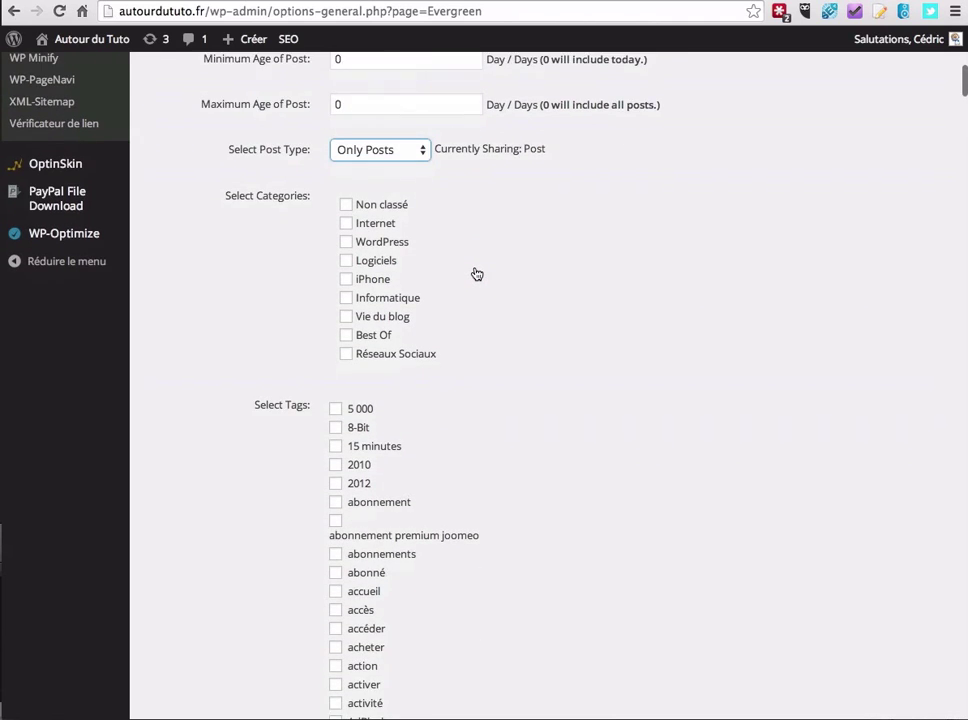
pyautogui.scroll(-5, 272, 300)
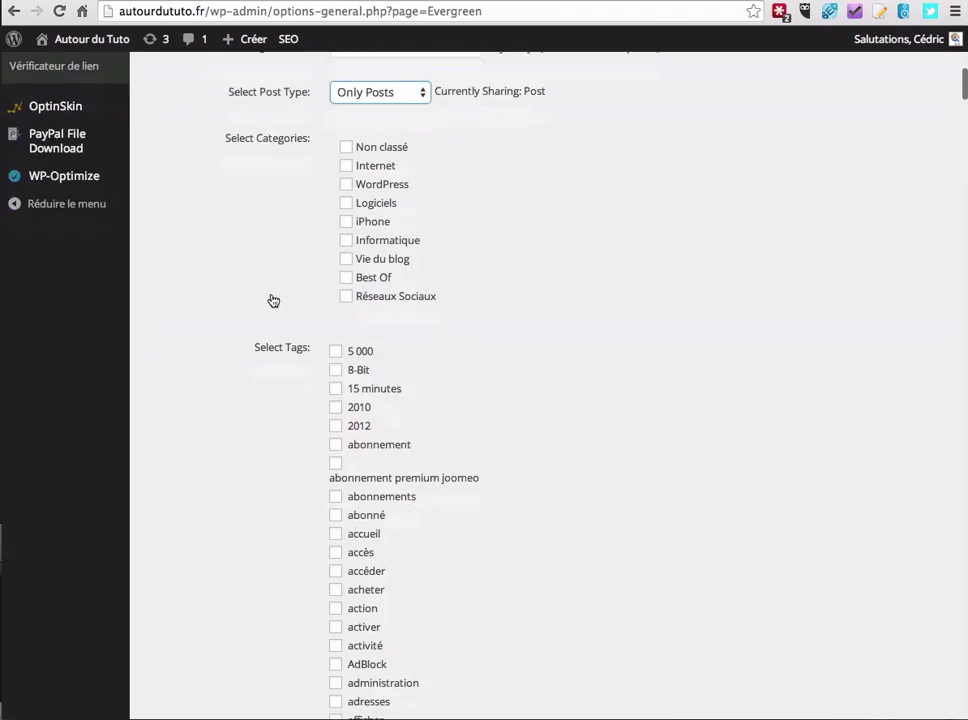
pyautogui.scroll(-10, 307, 275)
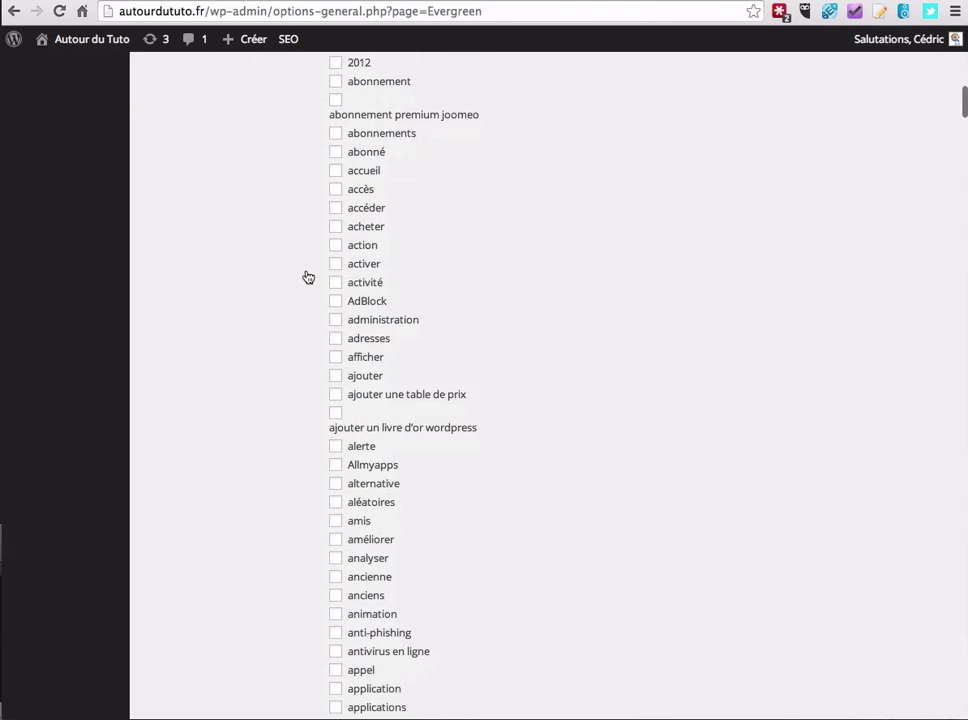
pyautogui.scroll(-20, 308, 277)
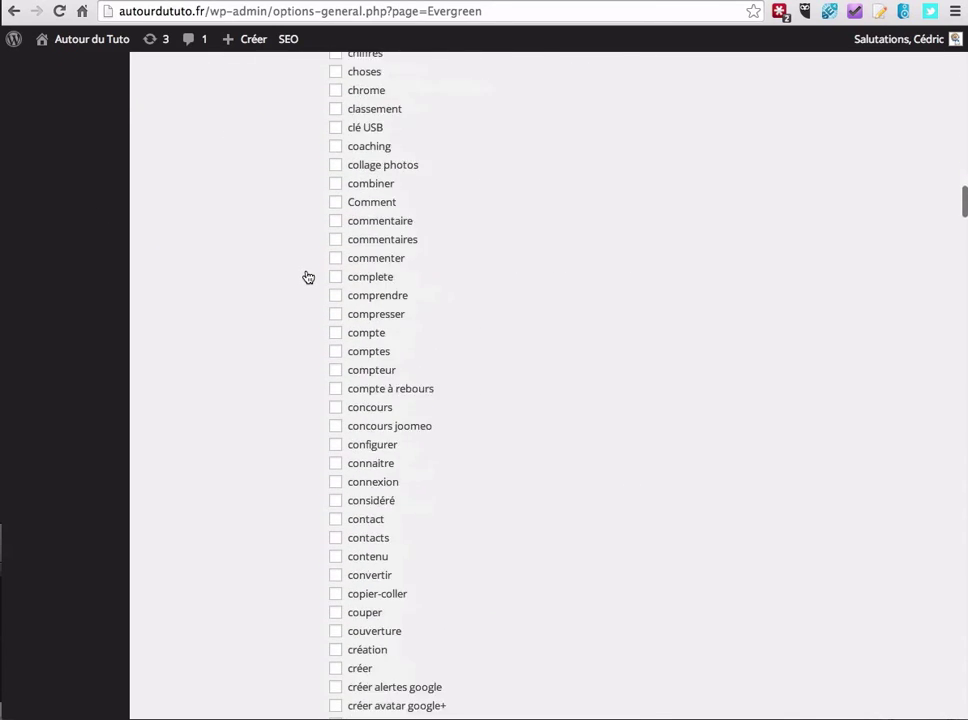
pyautogui.scroll(-20, 308, 278)
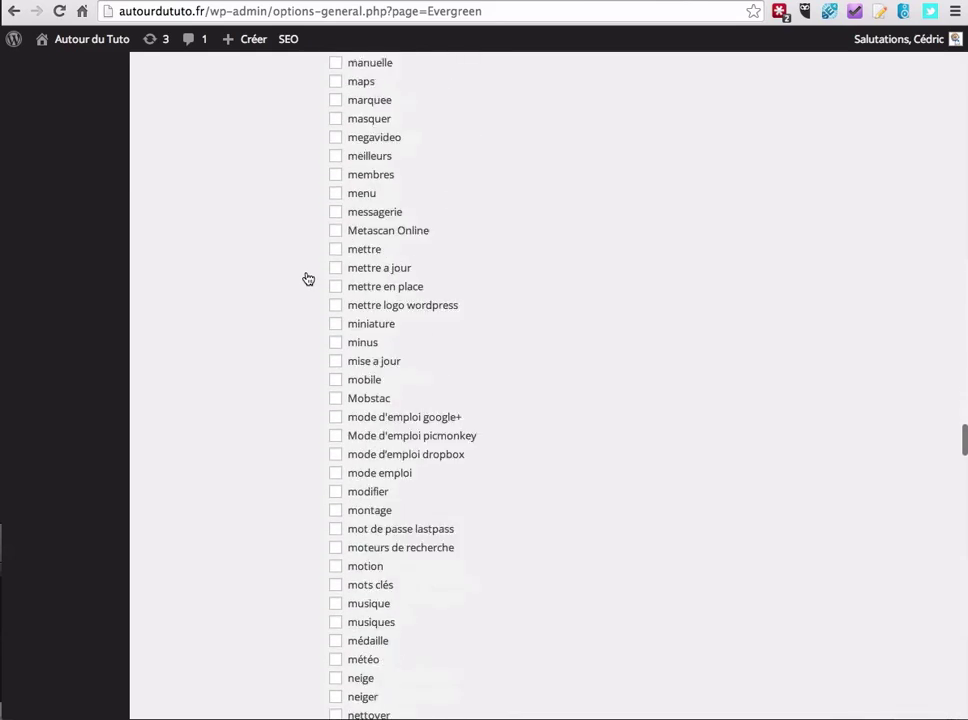
pyautogui.scroll(-20, 309, 278)
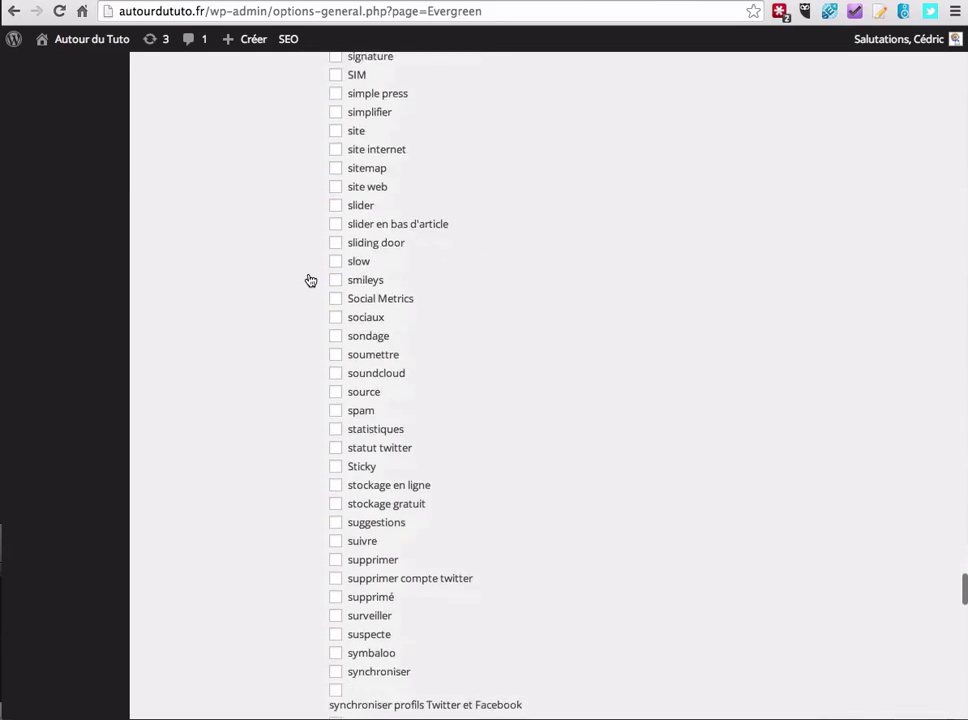
pyautogui.scroll(-20, 312, 281)
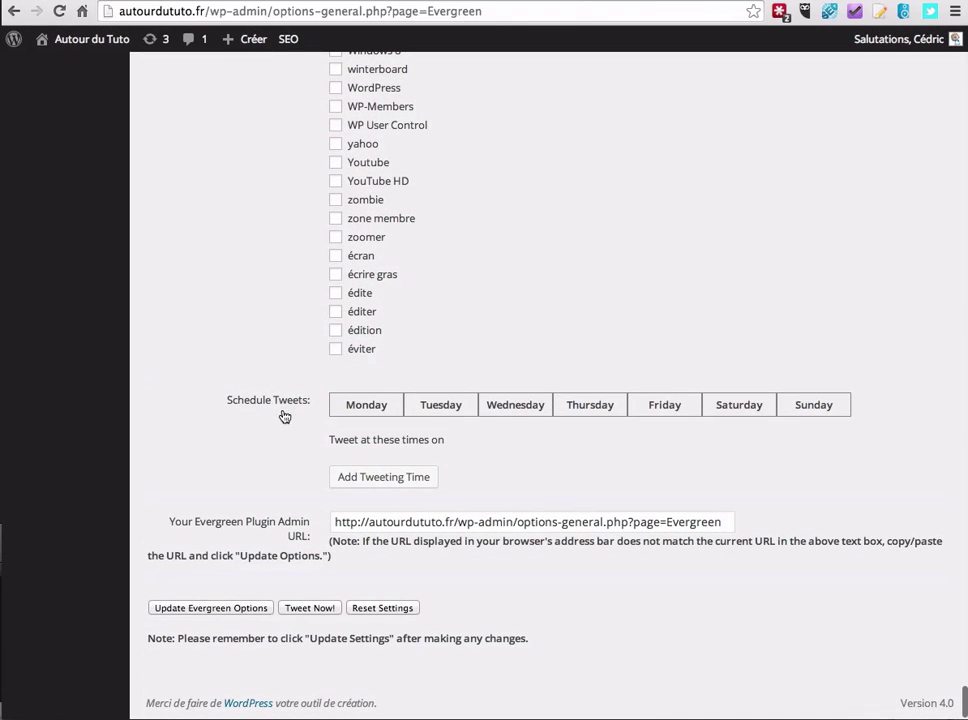
# - Schedule the automatic tweets for Monday, Tuesday, Wednesday, Thursday and Friday
pyautogui.click(372, 412)
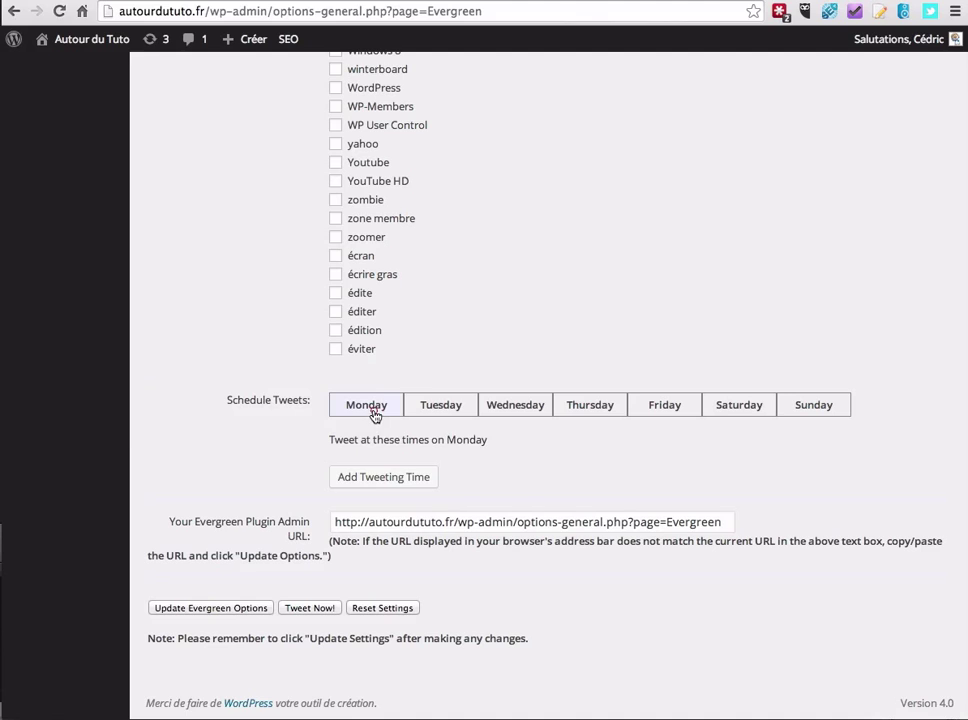
pyautogui.click(440, 410)
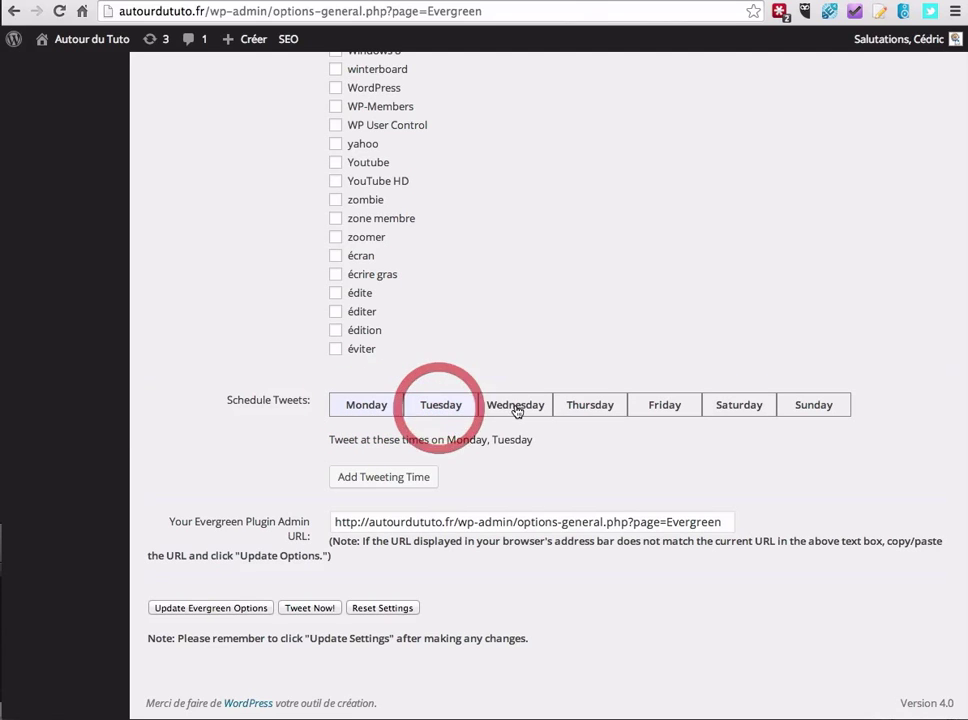
pyautogui.click(514, 408)
pyautogui.click(590, 408)
pyautogui.click(686, 406)
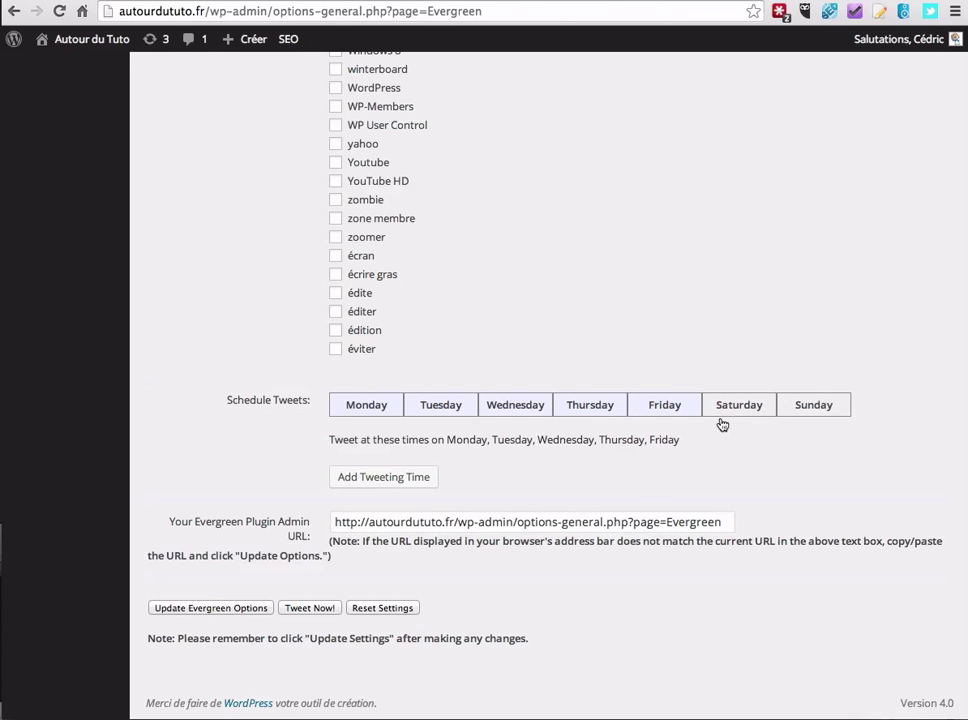
# - Add a tweeting time of 19:00 for the selected weekdays and save the Evergreen options
pyautogui.click(387, 484)
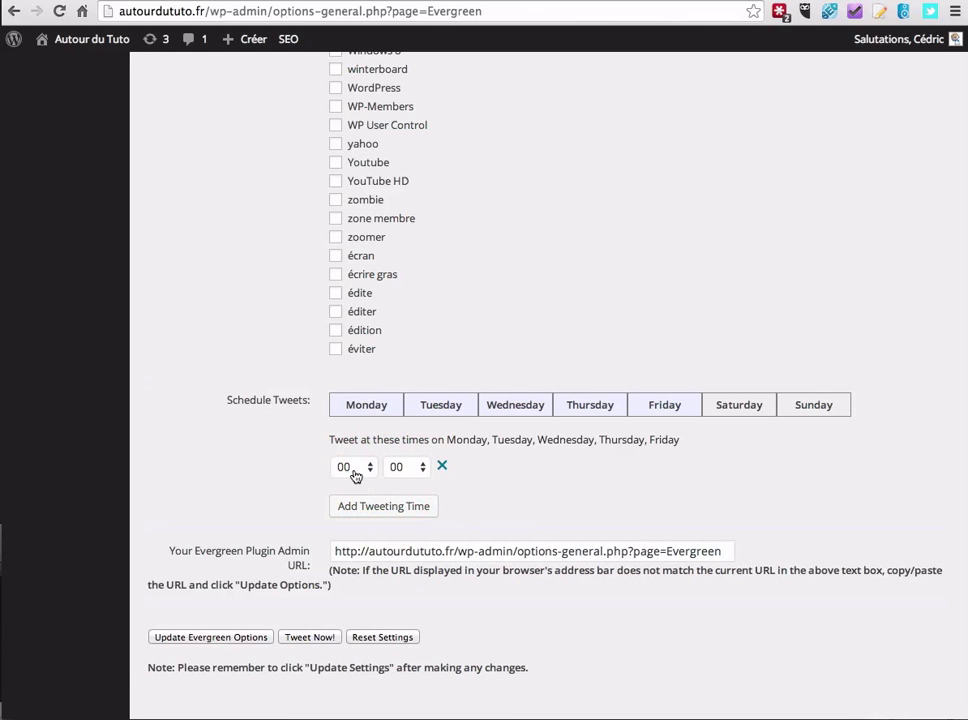
pyautogui.click(369, 468)
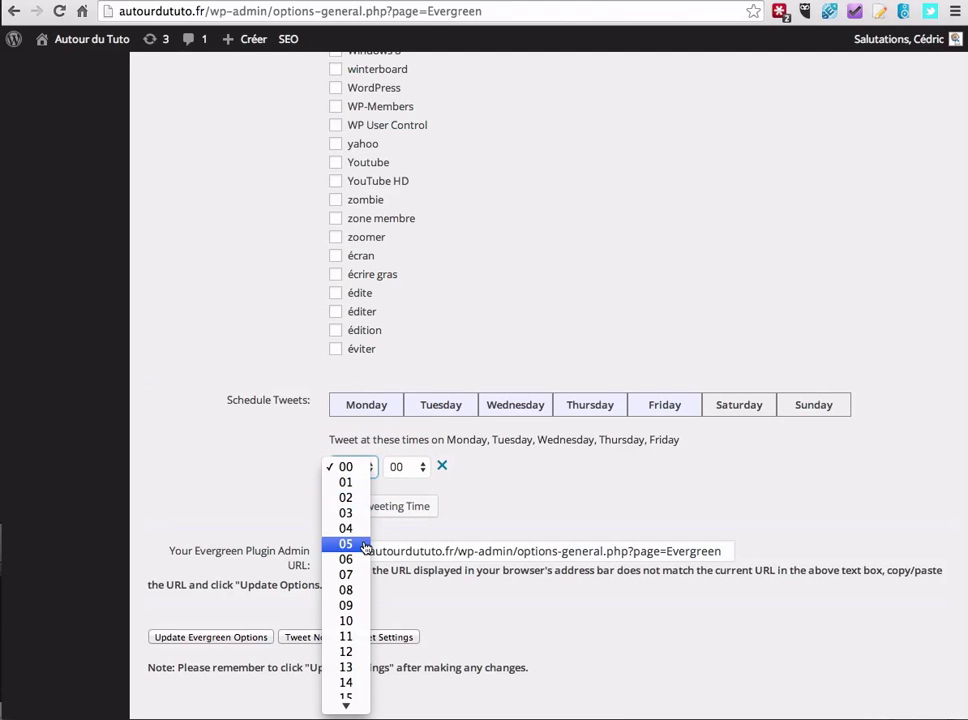
pyautogui.click(350, 622)
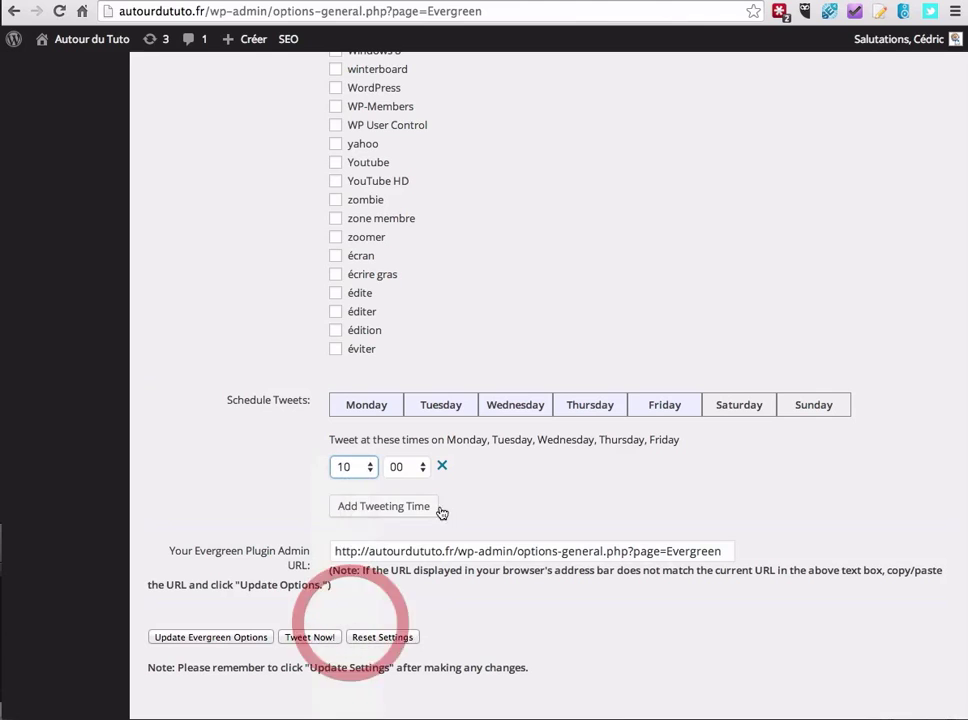
pyautogui.click(363, 472)
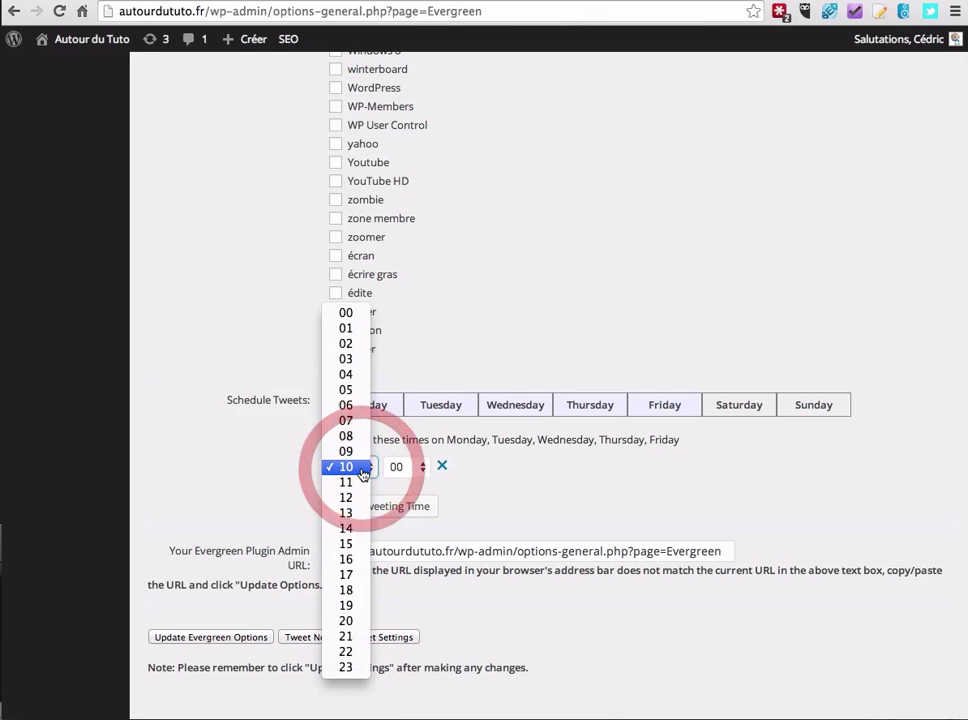
pyautogui.click(346, 606)
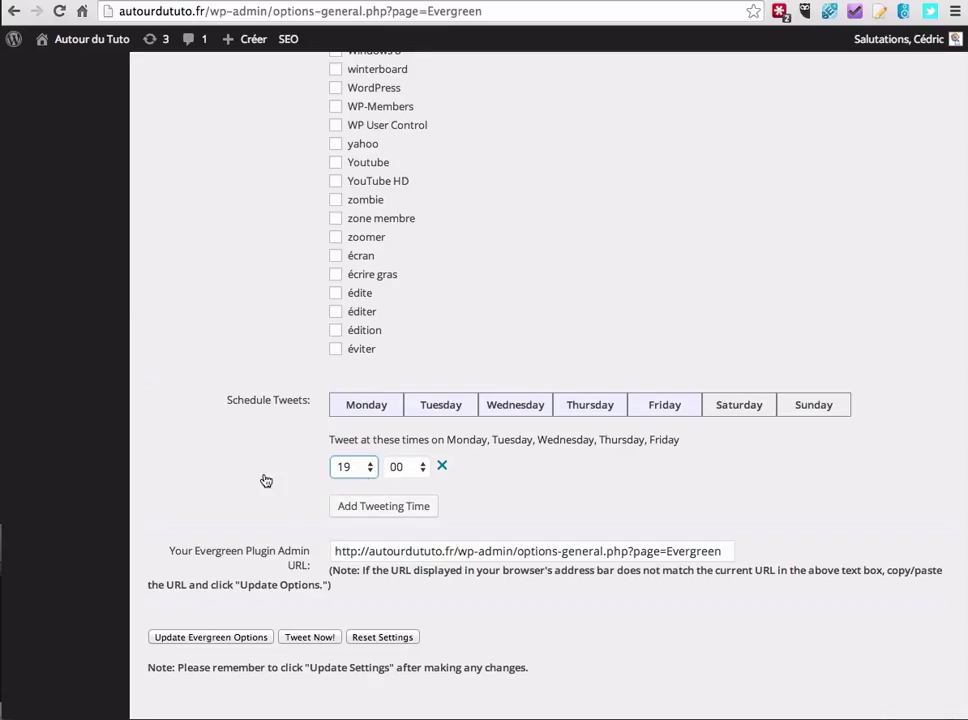
pyautogui.scroll(-1, 268, 483)
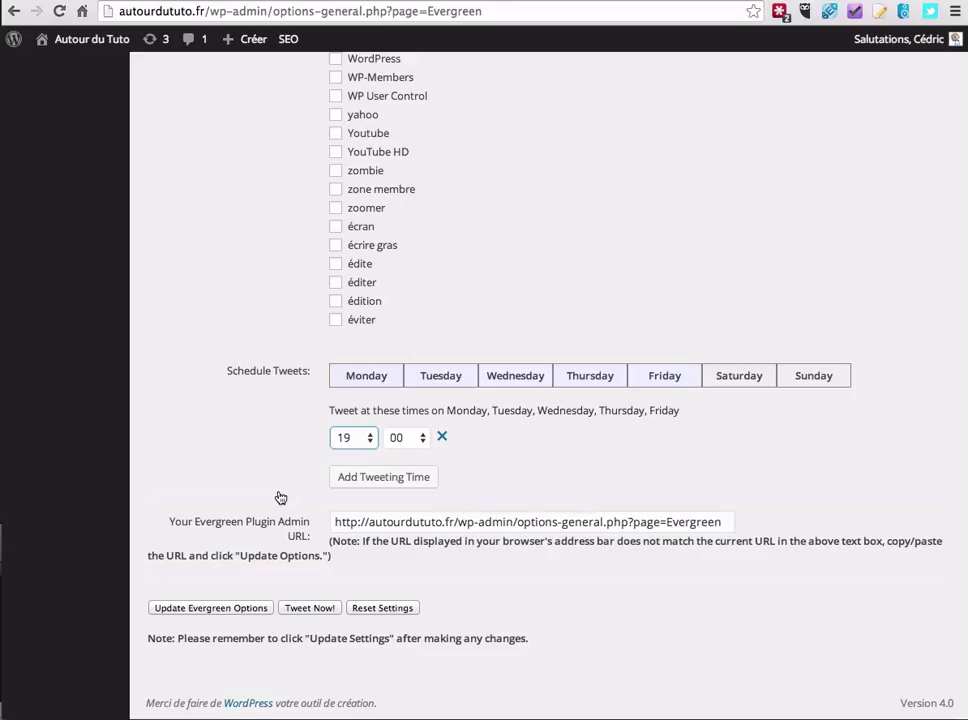
pyautogui.click(219, 612)
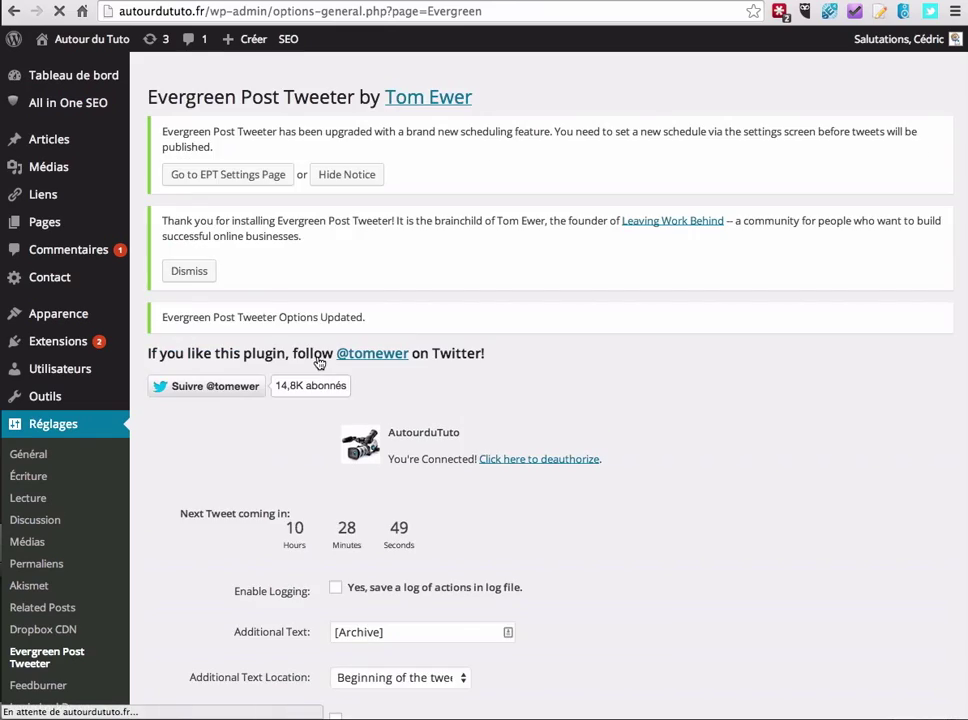
# - Publish an old post as a tweet immediately and return from the blog's Twitter profile to the plugin settings
pyautogui.scroll(-3, 320, 361)
pyautogui.scroll(-20, 318, 364)
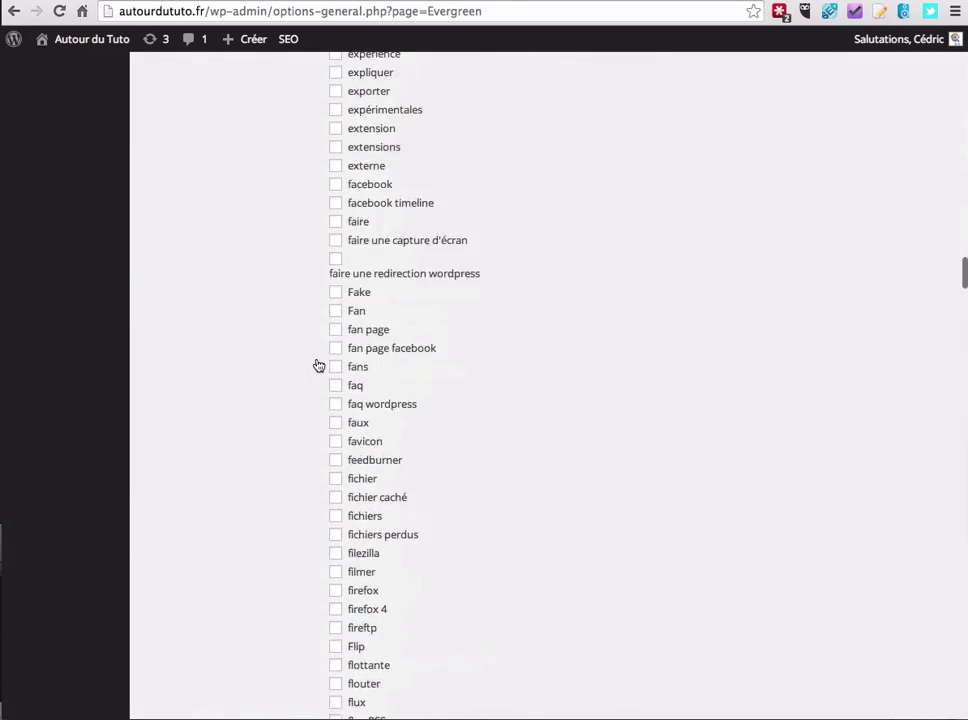
pyautogui.scroll(-10, 318, 367)
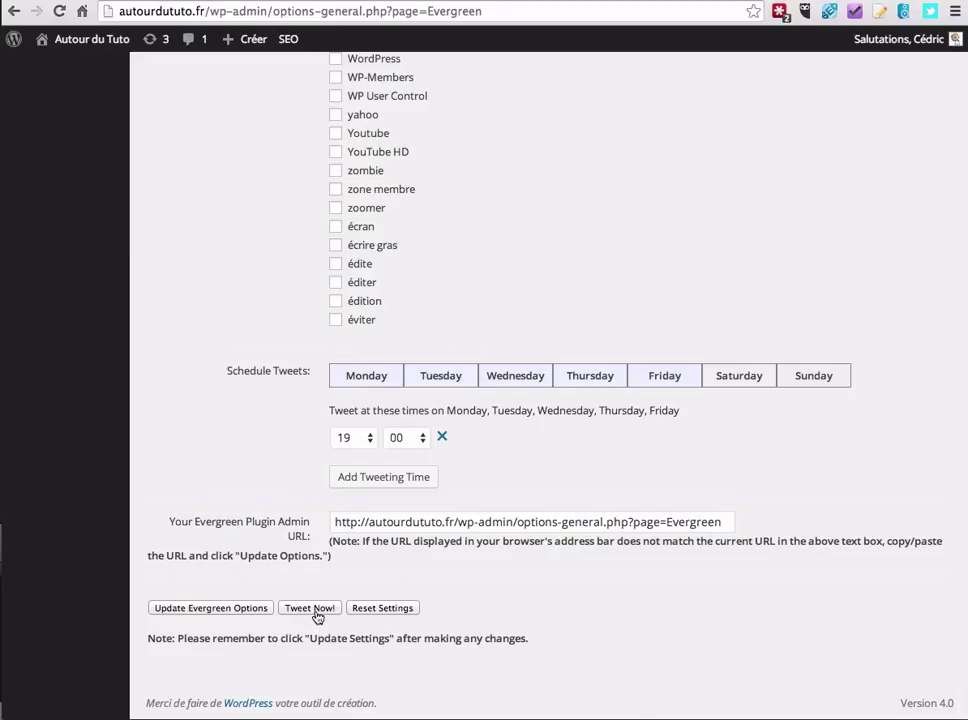
pyautogui.click(317, 617)
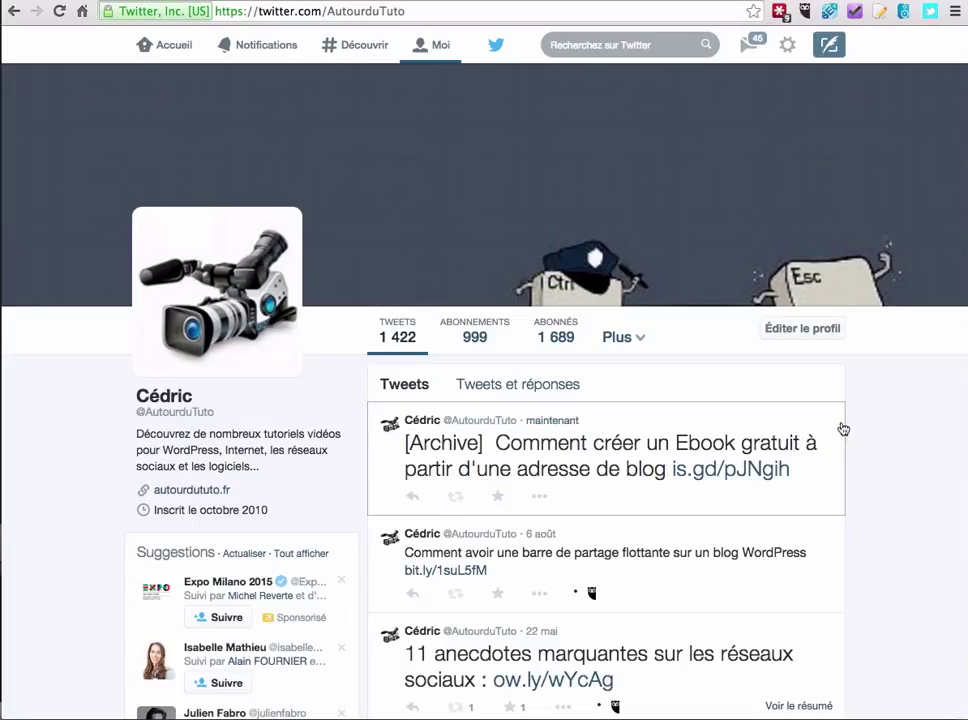
pyautogui.click(819, 3)
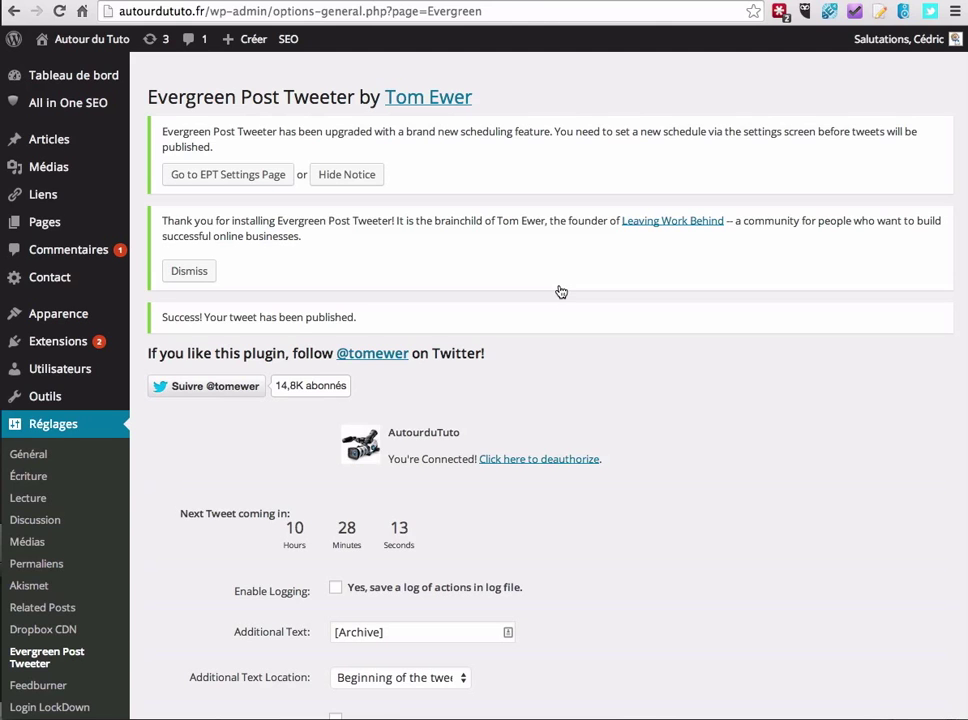
pyautogui.scroll(-2, 560, 292)
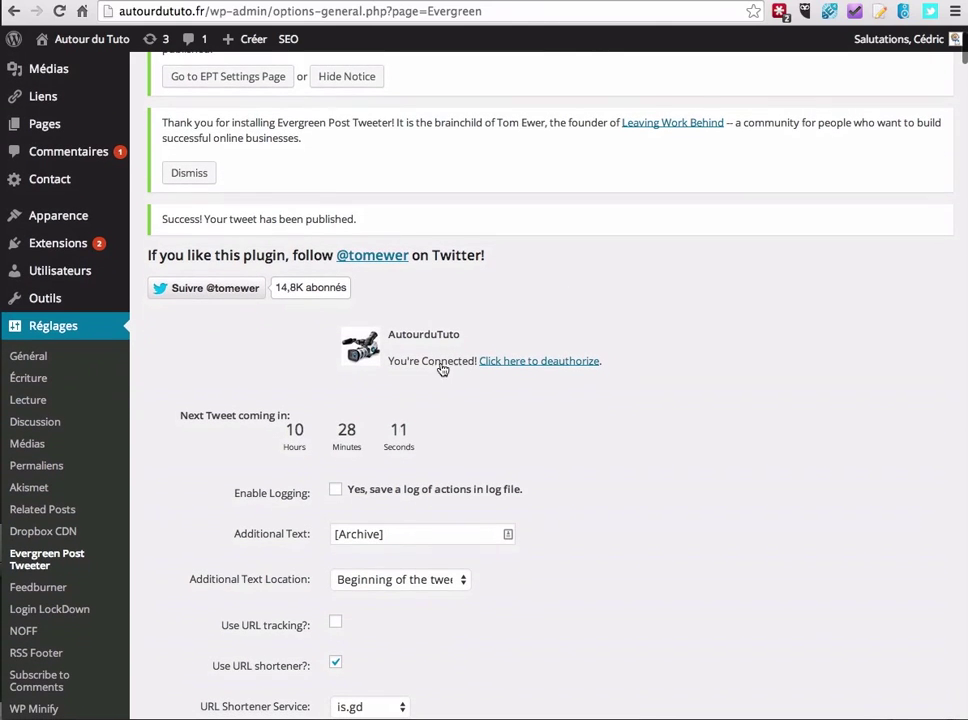